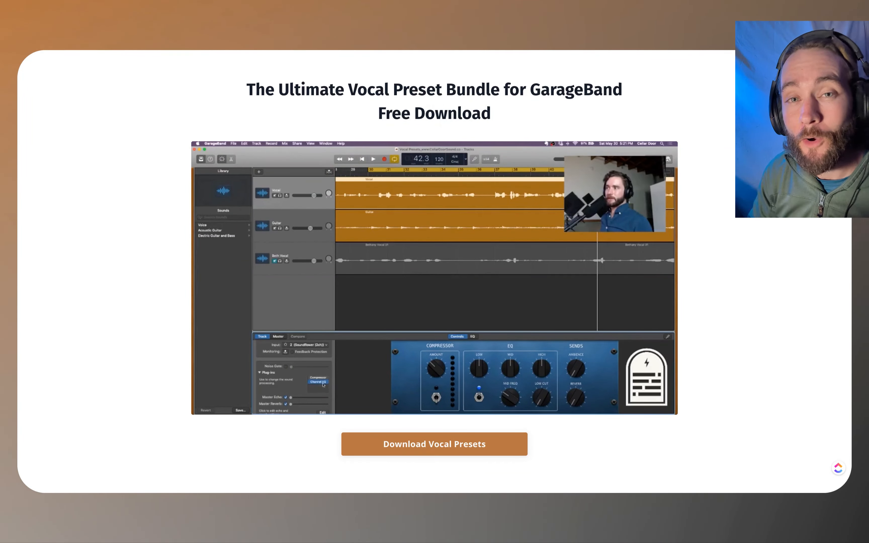
Skim the vocal preset video on the download page by jumping to several points in its timeline
{"action": "left_click", "coordinate": [475, 406]}
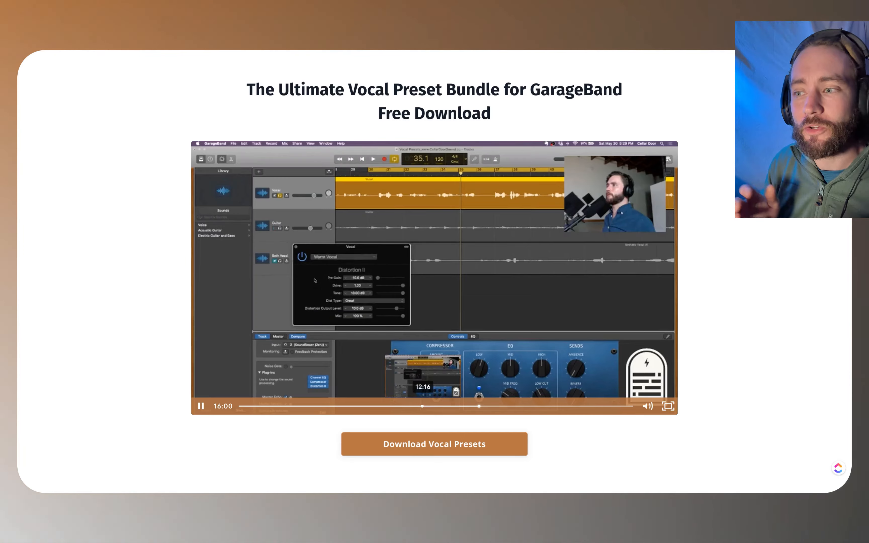
{"action": "left_click", "coordinate": [422, 406]}
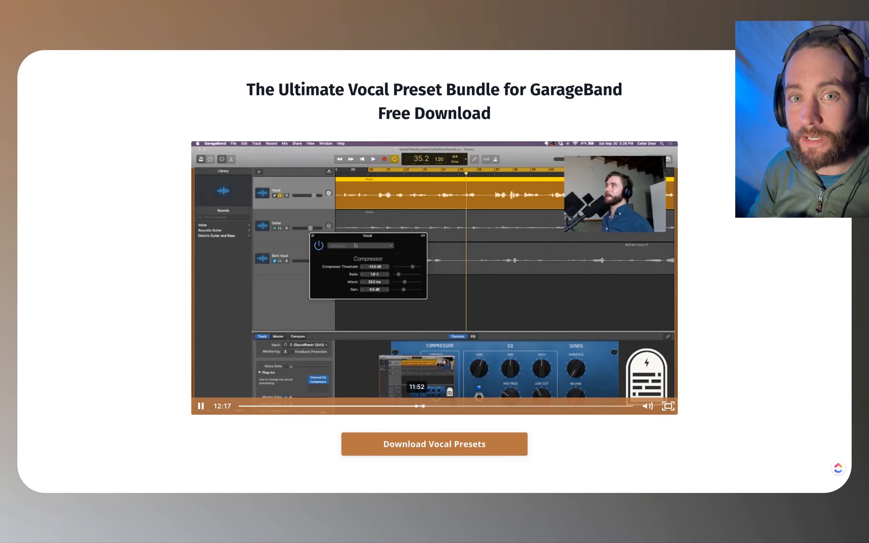
{"action": "left_click", "coordinate": [405, 406]}
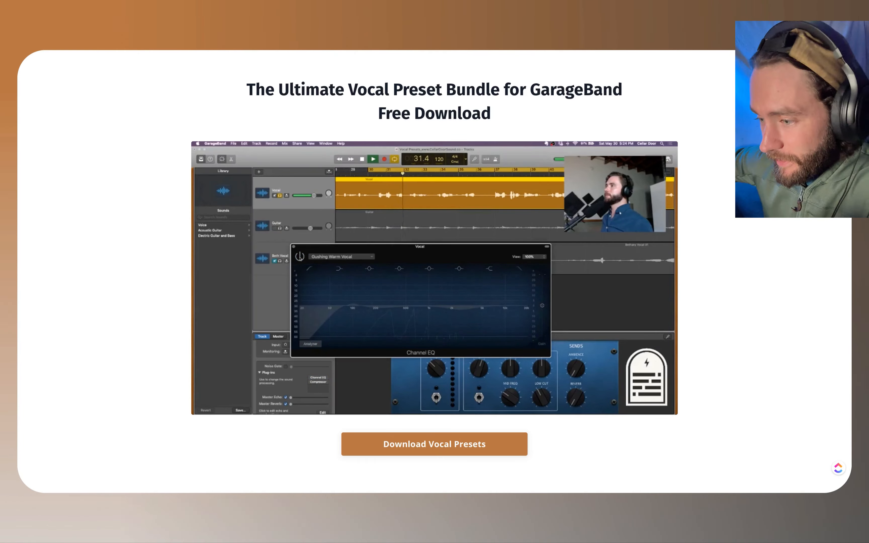
{"action": "left_click", "coordinate": [370, 406]}
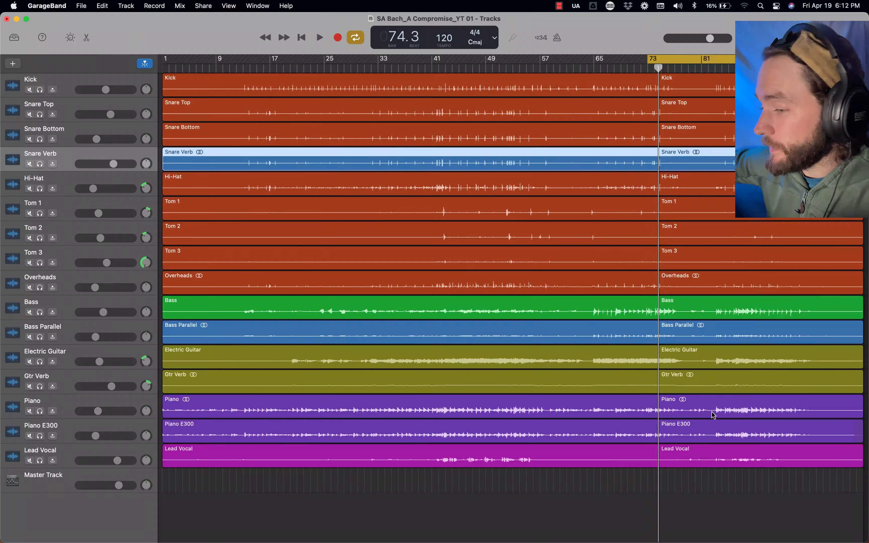
Switch to GarageBand, play the full mix from about bar 74 and stop playback at about bar 88
{"action": "key", "text": "space"}
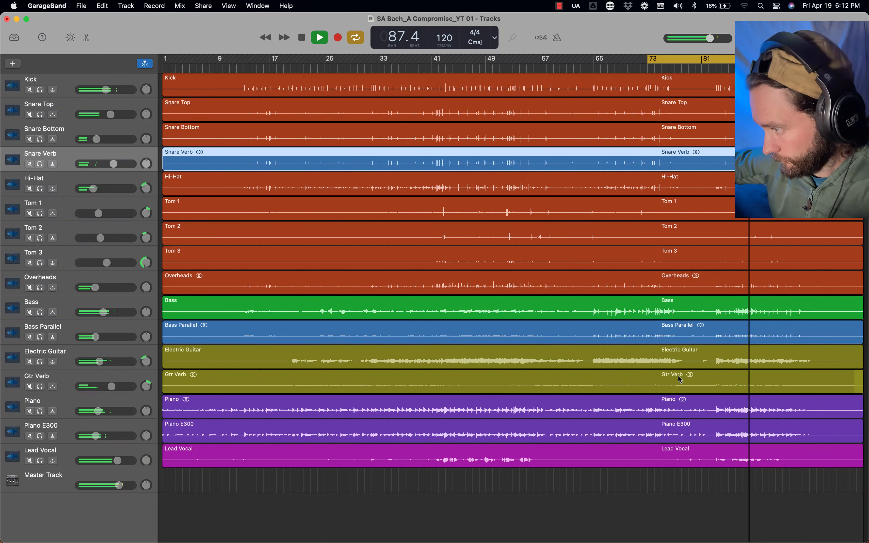
{"action": "key", "text": "space"}
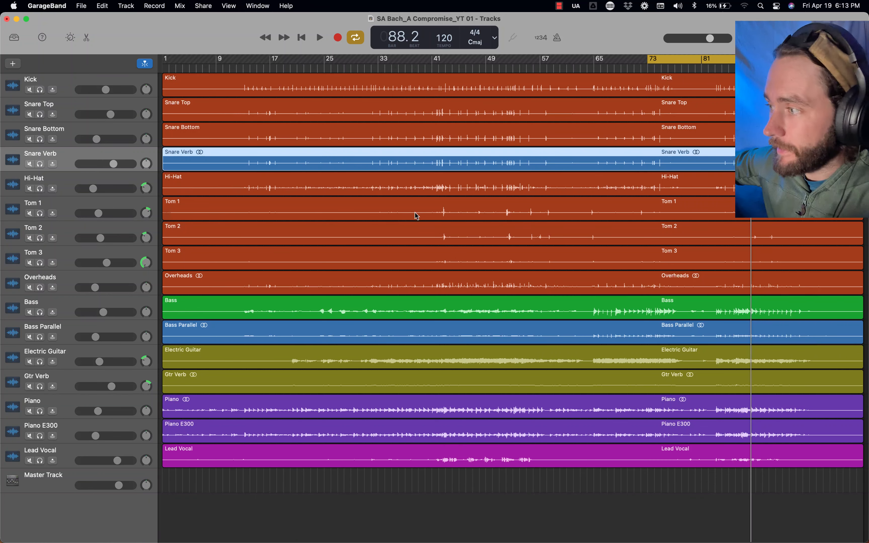
Turn off the cycle area and solo the Lead Vocal track
{"action": "left_click", "coordinate": [681, 63]}
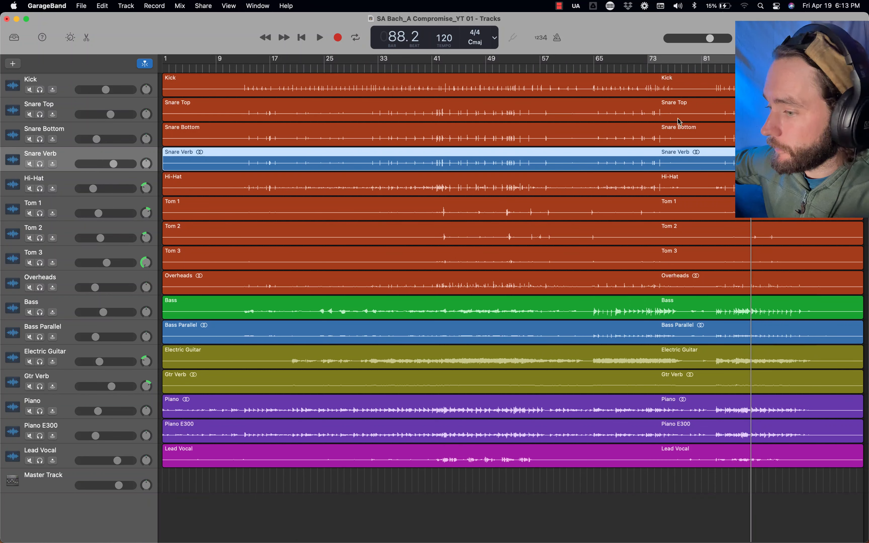
{"action": "left_click", "coordinate": [40, 461]}
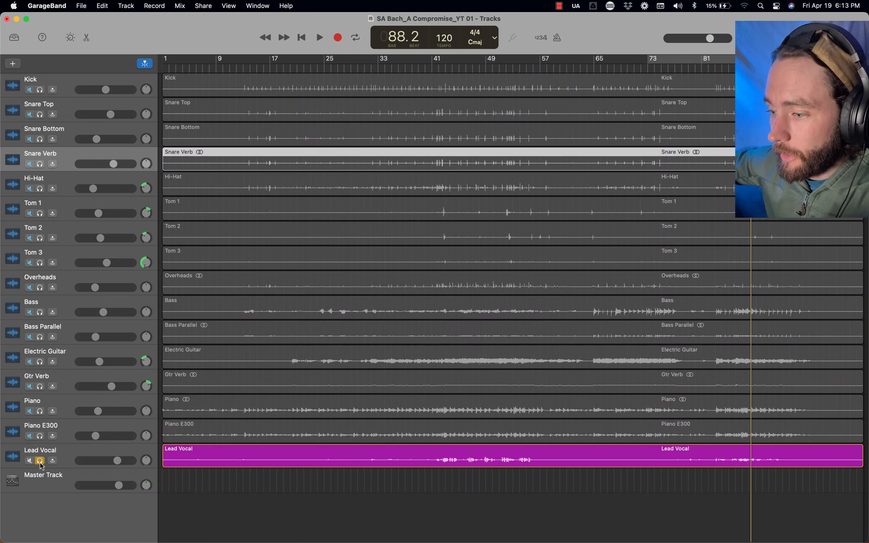
Export the soloed vocal to the Downloads folder as an uncompressed 24-bit WAVE file named Verb
{"action": "left_click", "coordinate": [203, 6]}
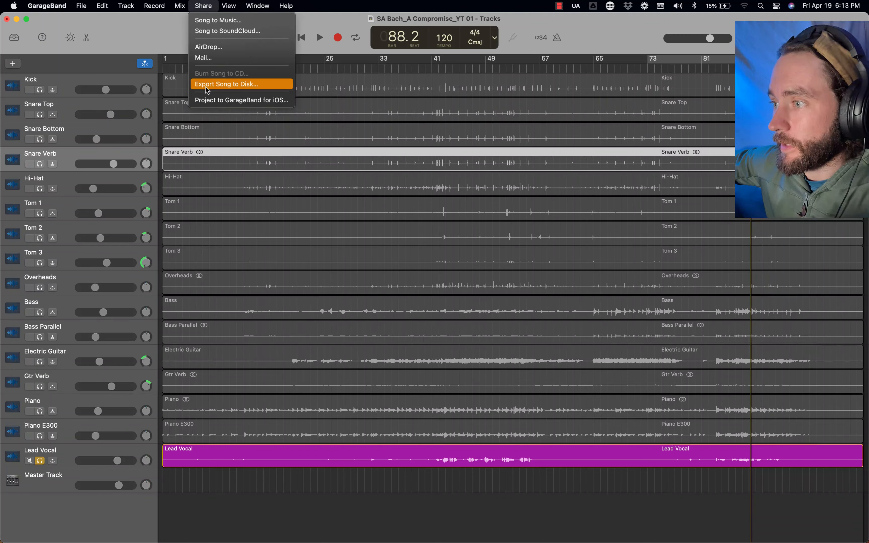
{"action": "left_click", "coordinate": [237, 84]}
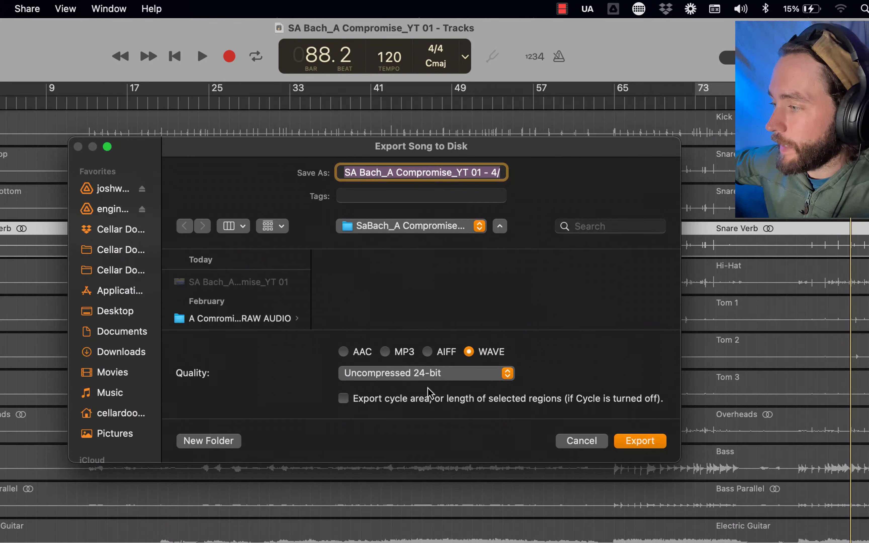
{"action": "left_click", "coordinate": [439, 377]}
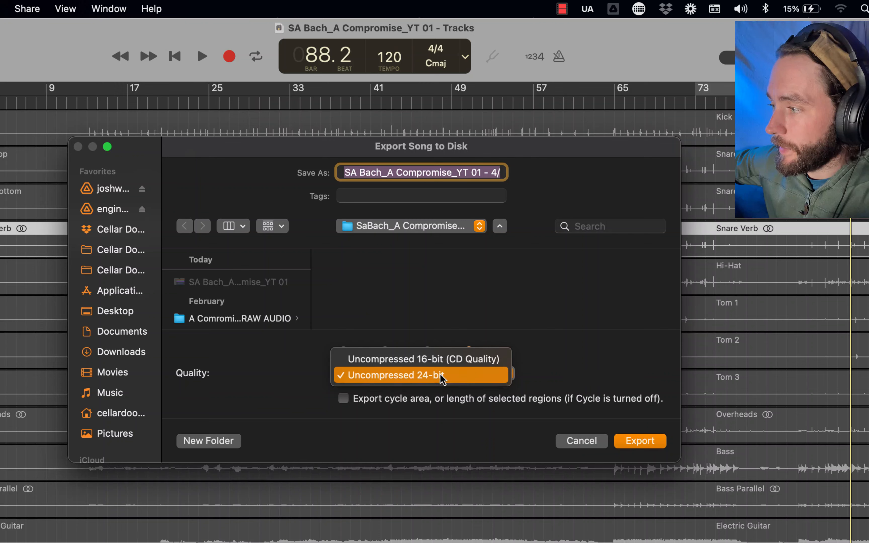
{"action": "left_click", "coordinate": [453, 360]}
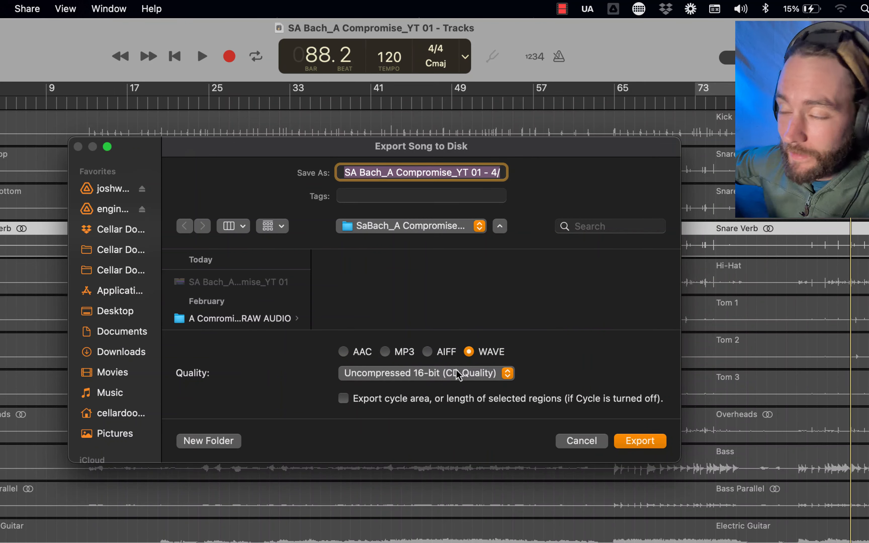
{"action": "left_click", "coordinate": [480, 377]}
{"action": "left_click", "coordinate": [478, 394]}
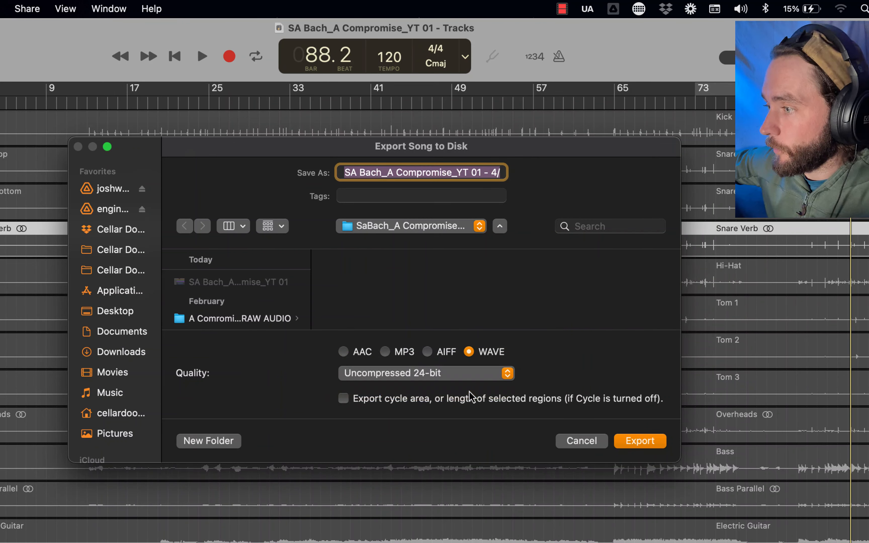
{"action": "left_click", "coordinate": [121, 357]}
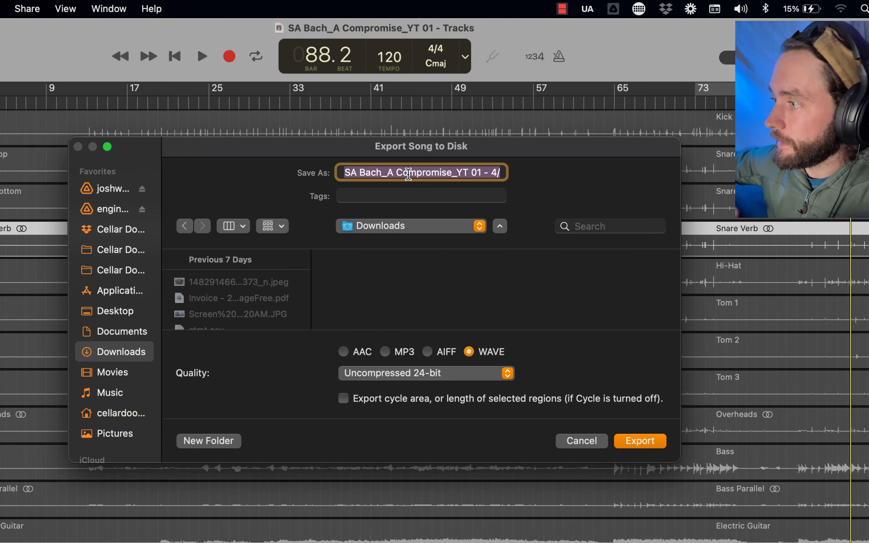
{"action": "type", "text": "Verb"}
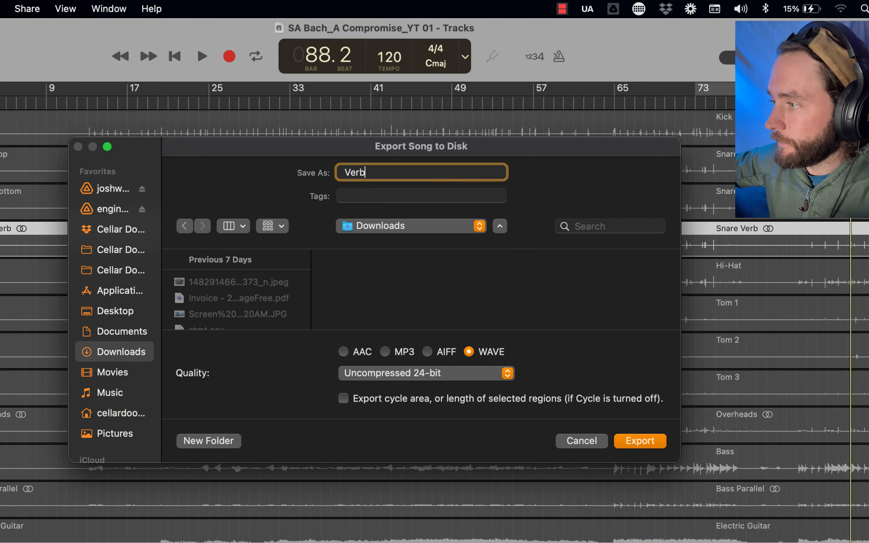
{"action": "key", "text": "Return"}
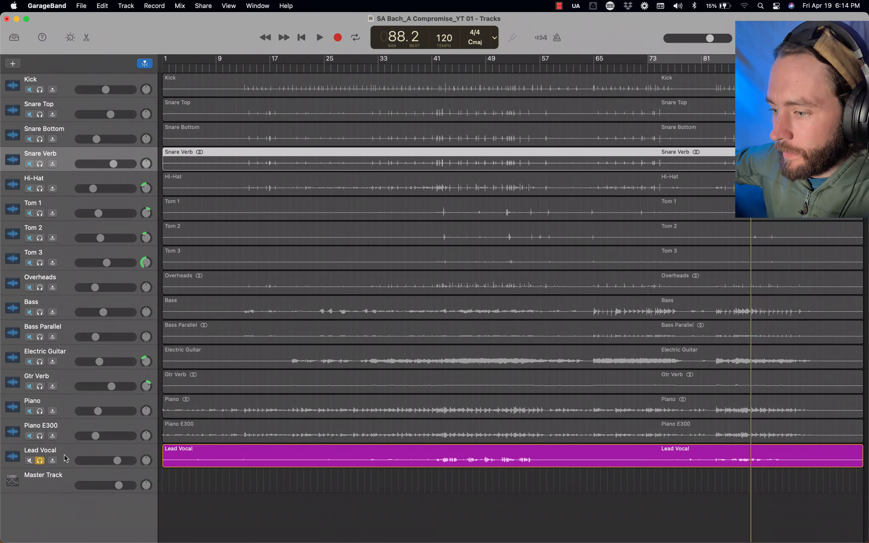
Turn off solo on the Lead Vocal track
{"action": "key", "text": "s"}
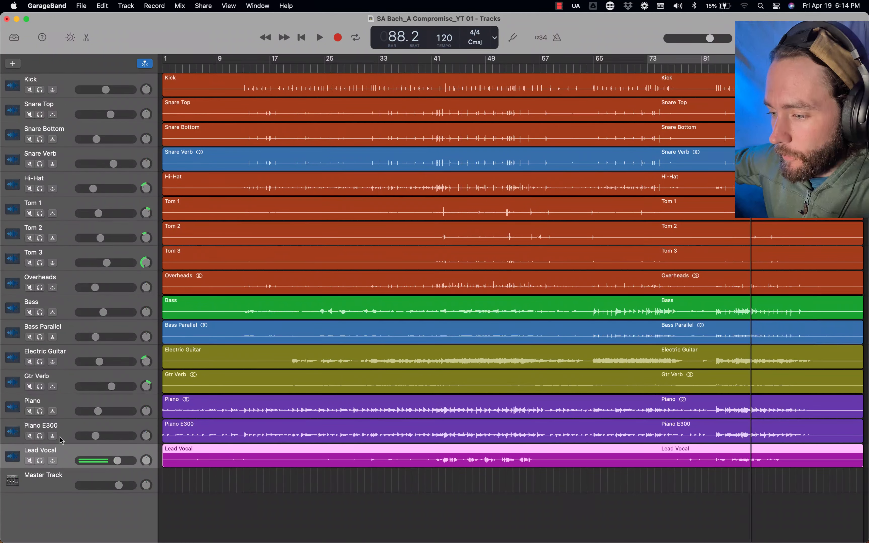
{"action": "left_click", "coordinate": [60, 439]}
{"action": "left_click", "coordinate": [65, 465]}
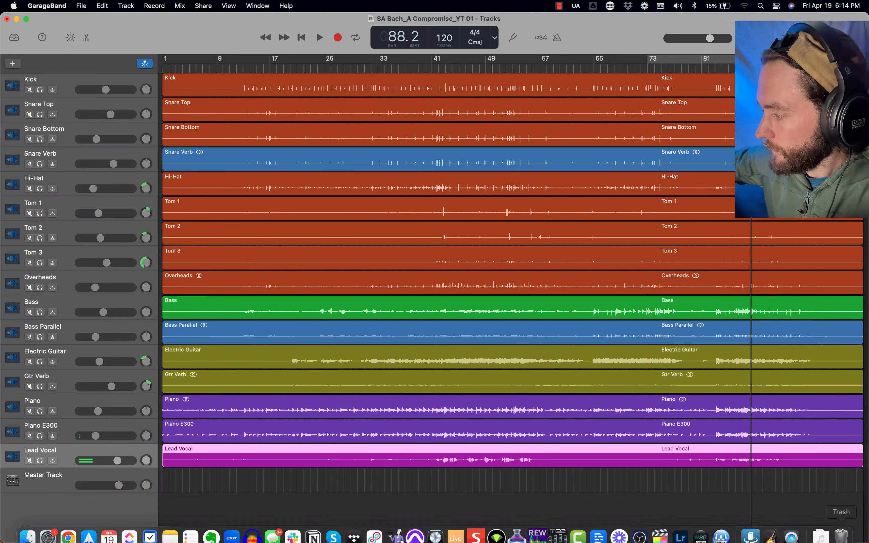
Import the exported Verb file from Downloads twice, onto two new tracks below Lead Vocal, aligned to the project start
{"action": "left_click", "coordinate": [821, 527]}
{"action": "left_click_drag", "start_coordinate": [817, 499], "coordinate": [164, 495]}
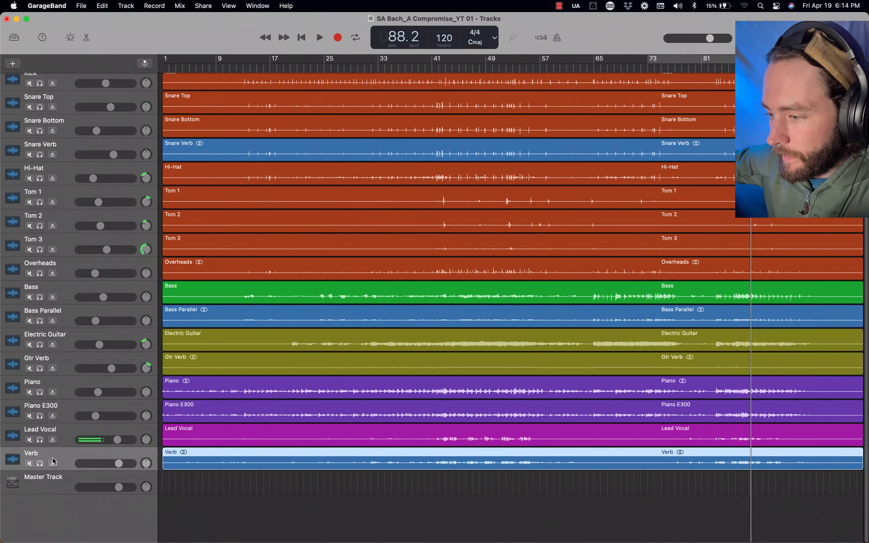
{"action": "left_click", "coordinate": [822, 528]}
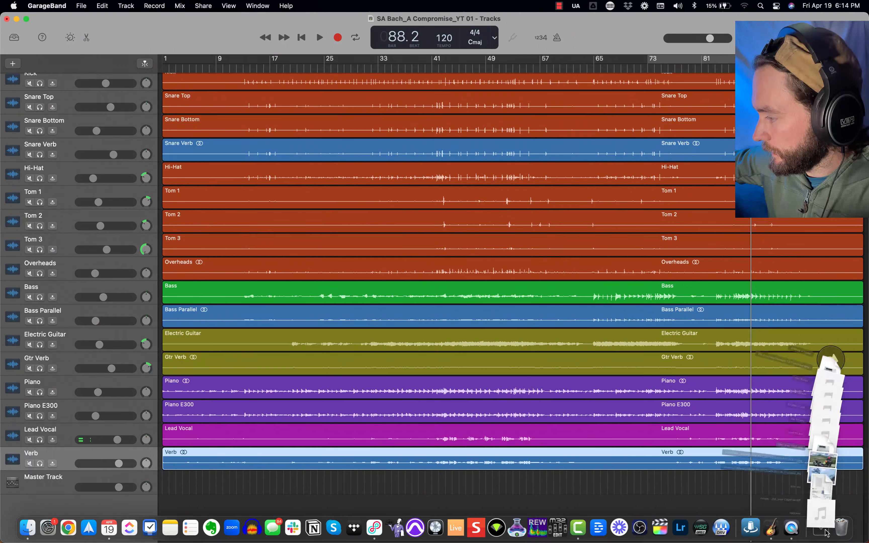
{"action": "left_click_drag", "start_coordinate": [823, 485], "coordinate": [159, 505]}
{"action": "scroll", "coordinate": [197, 376], "scroll_direction": "down", "scroll_amount": 1}
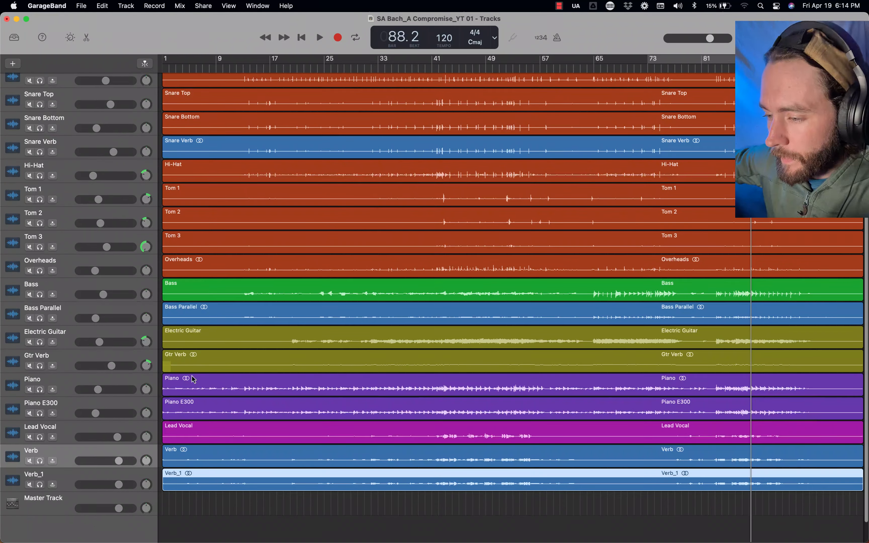
Rename the lower of the two imported vocal tracks to Slap and mute it
{"action": "left_click", "coordinate": [40, 482]}
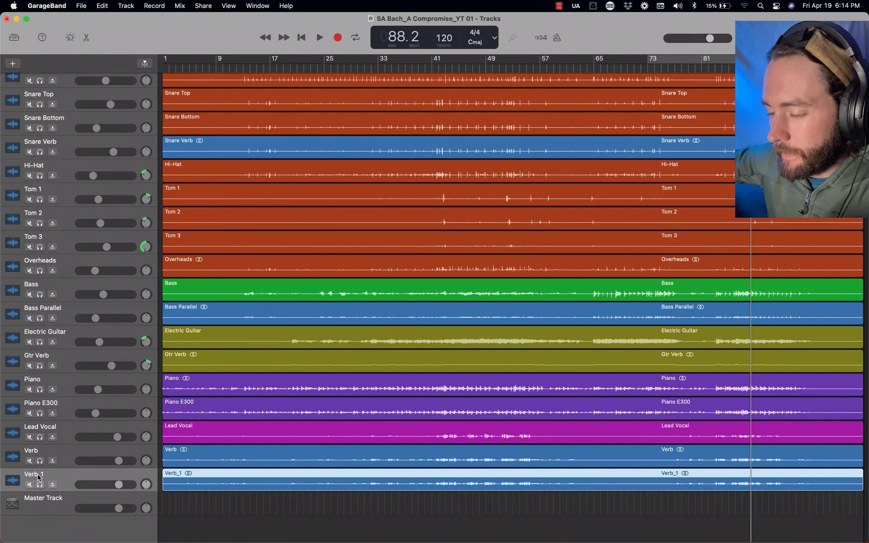
{"action": "right_click", "coordinate": [39, 477]}
{"action": "left_click", "coordinate": [56, 482]}
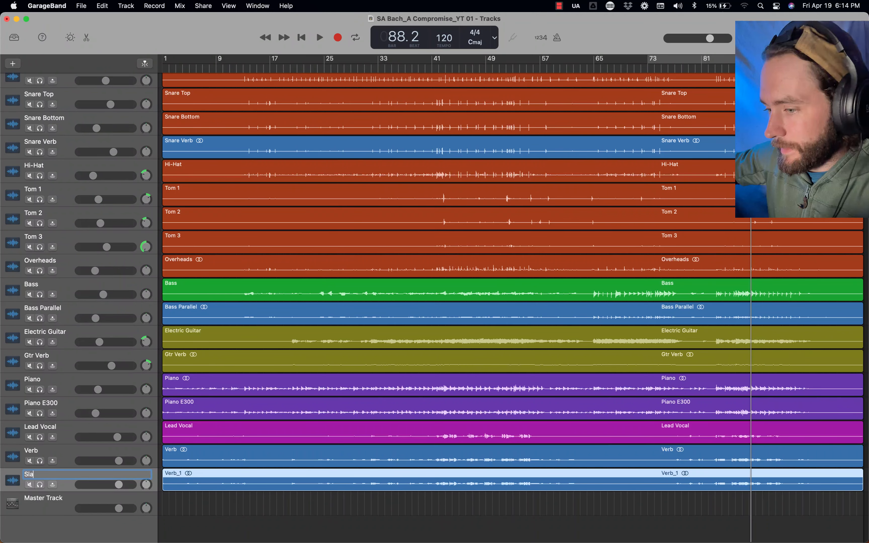
{"action": "left_click", "coordinate": [29, 485]}
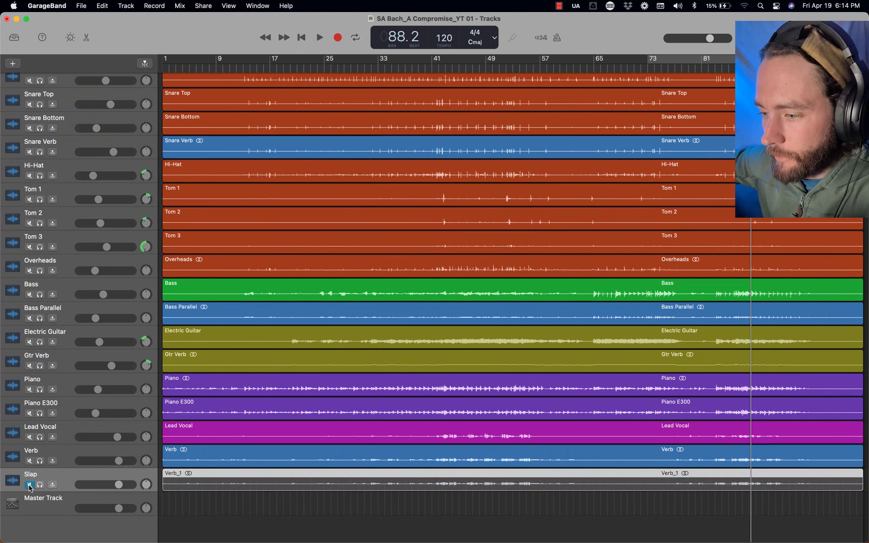
Solo the Verb track, move the cycle area's start to about bar 76 and play the section briefly
{"action": "left_click", "coordinate": [40, 461]}
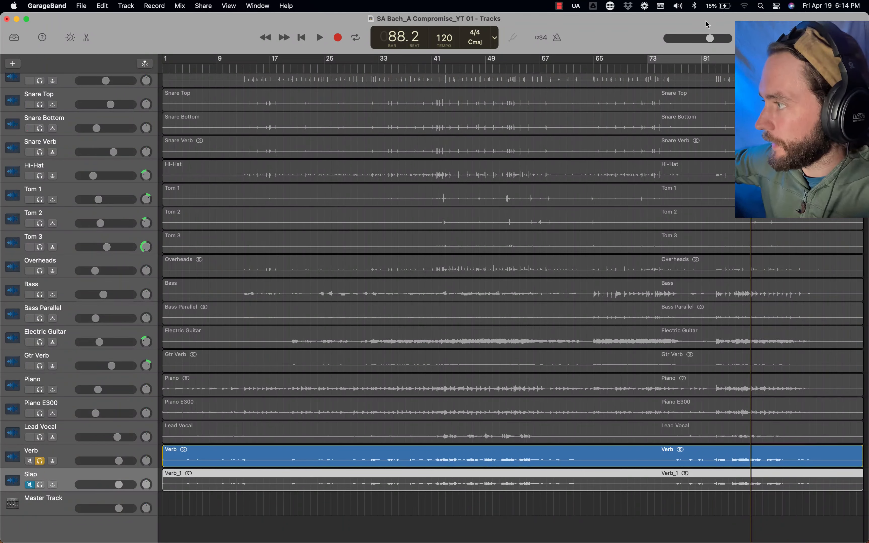
{"action": "left_click", "coordinate": [679, 62]}
{"action": "left_click_drag", "start_coordinate": [650, 63], "coordinate": [673, 61]}
{"action": "key", "text": "space"}
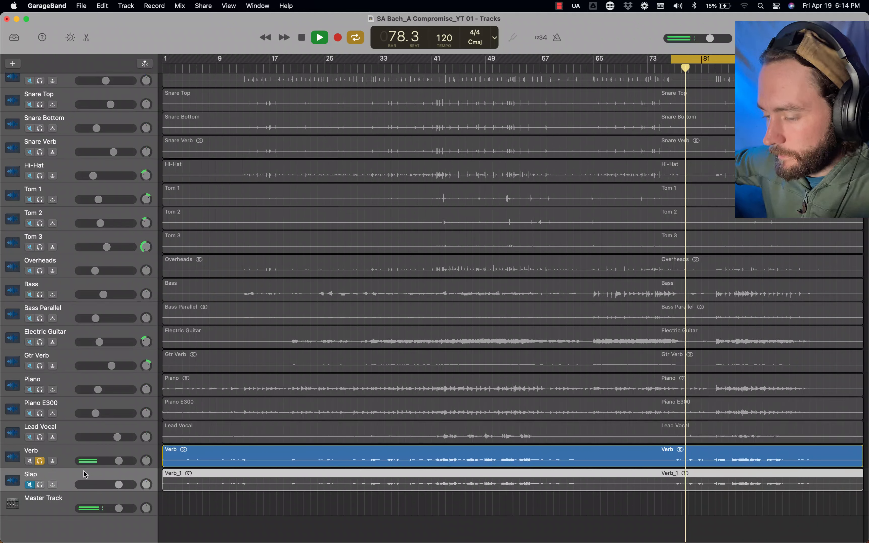
{"action": "key", "text": "space"}
Show the Verb track's Smart Controls and replace its Compressor plug-in with the PlatinumVerb reverb
{"action": "left_click", "coordinate": [62, 452]}
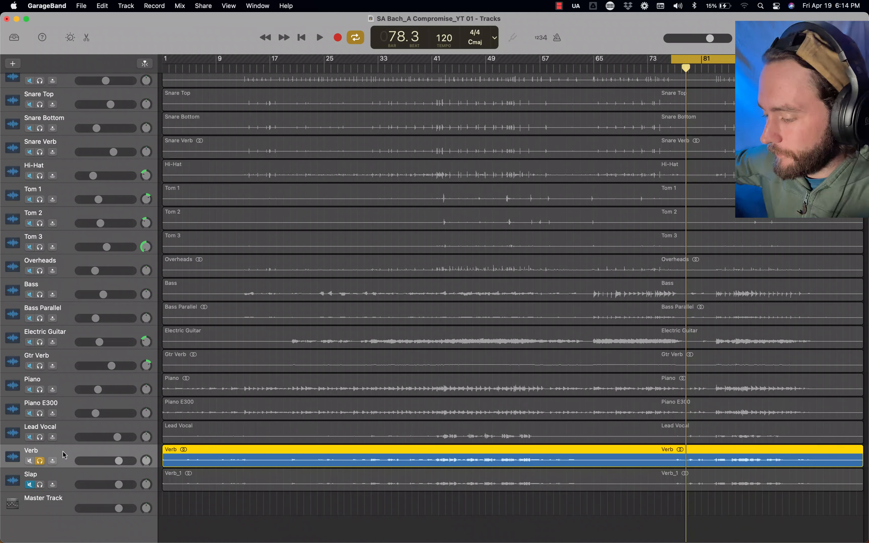
{"action": "key", "text": "b"}
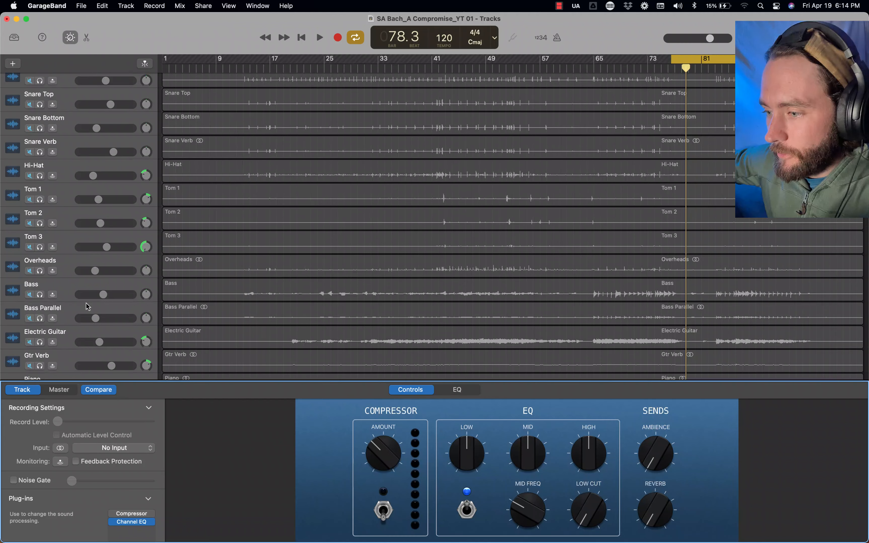
{"action": "scroll", "coordinate": [87, 306], "scroll_direction": "down", "scroll_amount": 8}
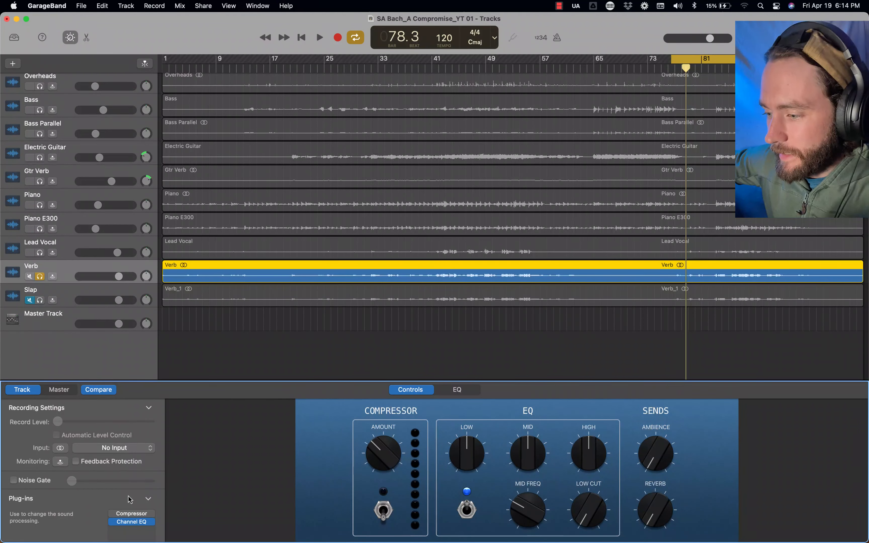
{"action": "scroll", "coordinate": [97, 501], "scroll_direction": "down", "scroll_amount": 3}
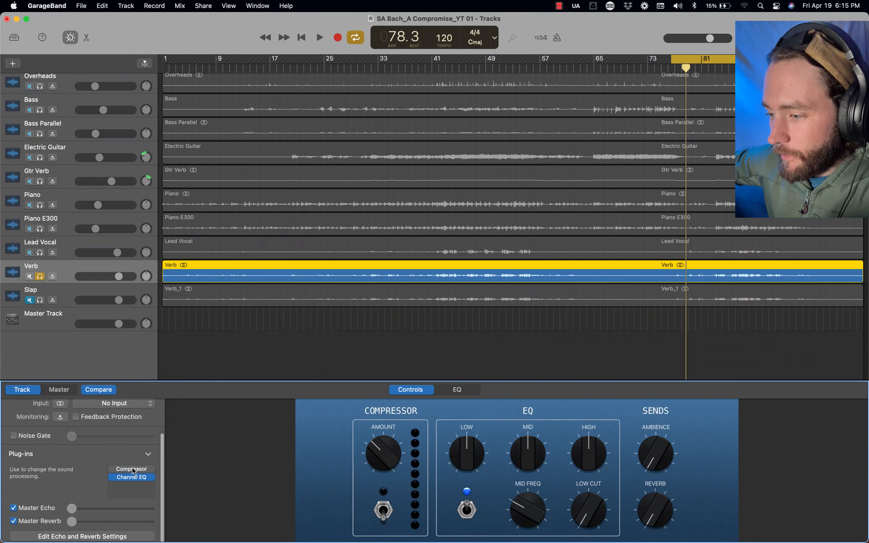
{"action": "left_click", "coordinate": [155, 474]}
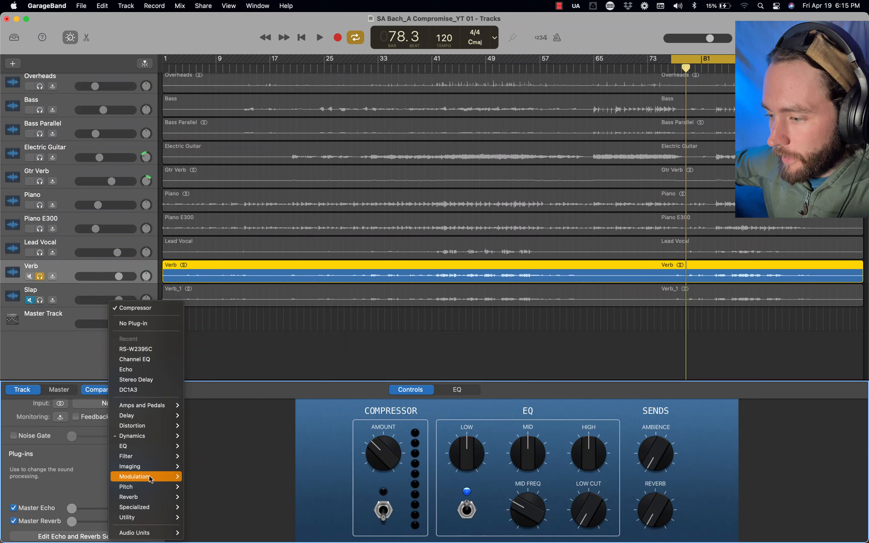
{"action": "mouse_move", "coordinate": [148, 499]}
{"action": "left_click", "coordinate": [204, 507]}
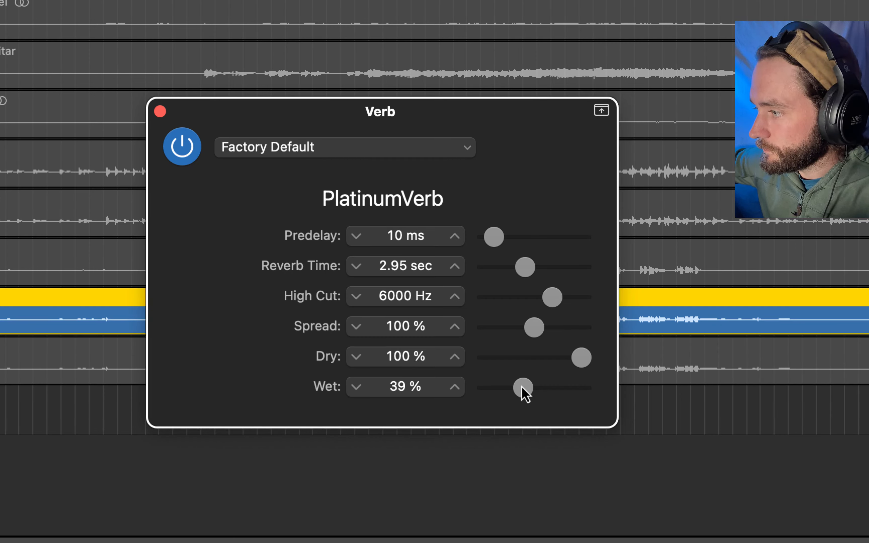
Set the Verb track's PlatinumVerb to 41 ms predelay, 1.85 sec reverb time, 0 % dry and 100 % wet
{"action": "left_click_drag", "start_coordinate": [497, 244], "coordinate": [516, 246]}
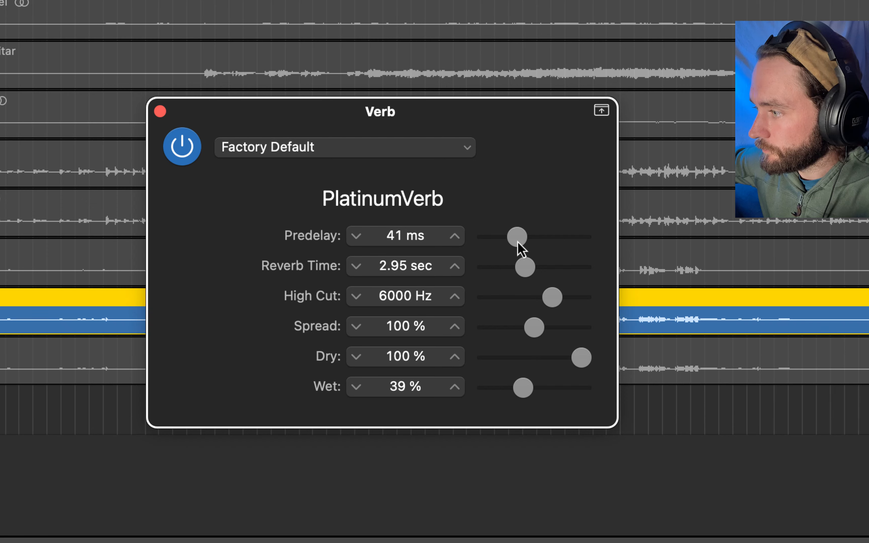
{"action": "left_click_drag", "start_coordinate": [528, 282], "coordinate": [524, 282]}
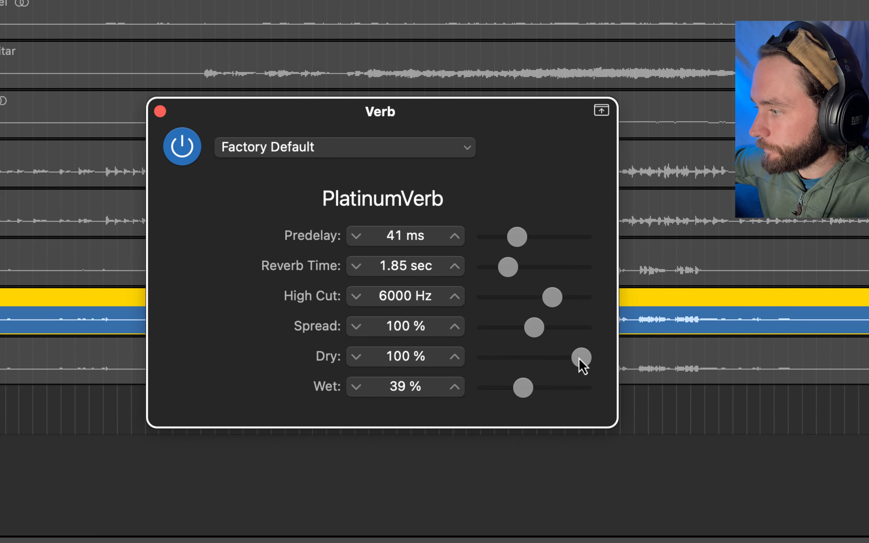
{"action": "left_click_drag", "start_coordinate": [580, 359], "coordinate": [439, 359]}
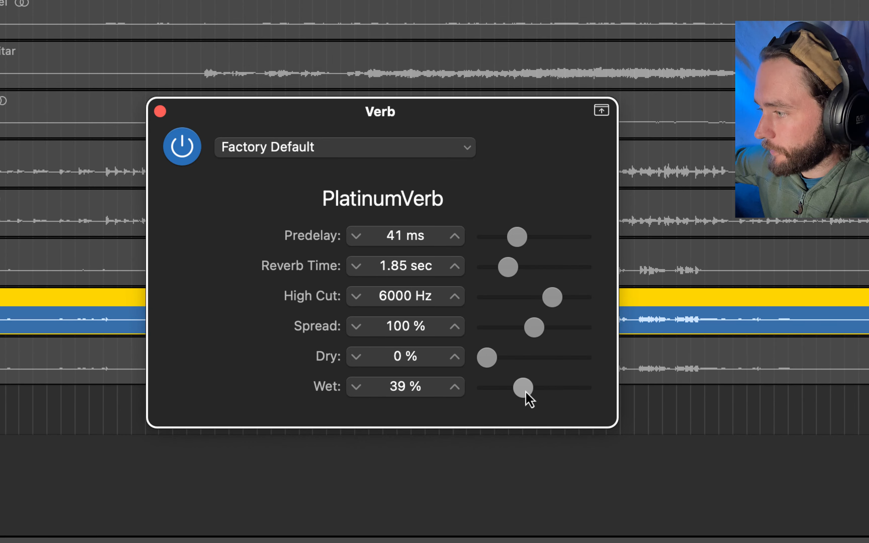
{"action": "left_click_drag", "start_coordinate": [523, 388], "coordinate": [669, 401]}
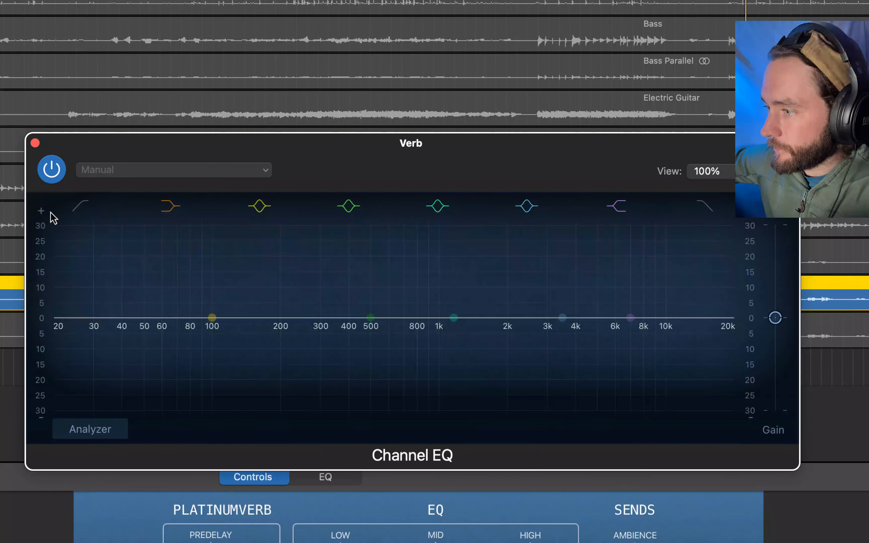
Enable the low cut in the Verb track's Channel EQ at about 238 Hz and play the cycled section
{"action": "left_click", "coordinate": [306, 217]}
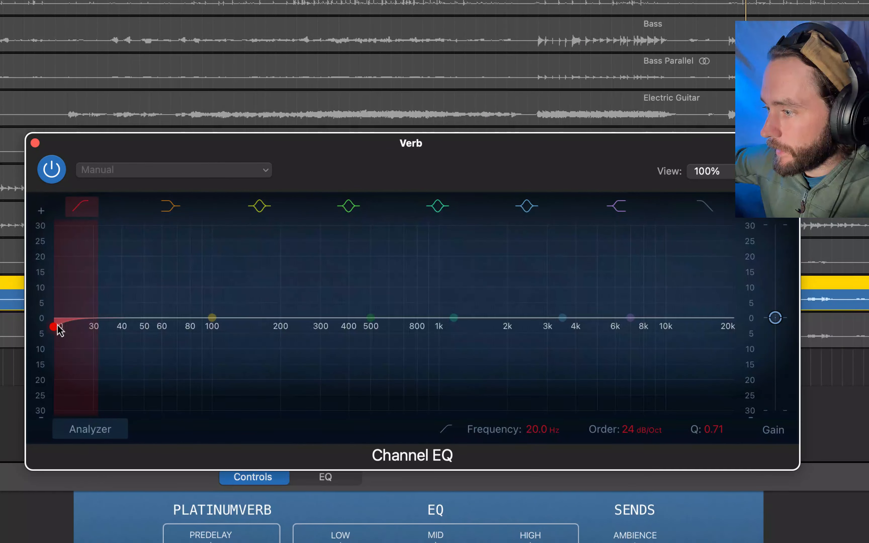
{"action": "mouse_move", "coordinate": [59, 330]}
{"action": "left_mouse_down"}
{"action": "mouse_move", "coordinate": [186, 315]}
{"action": "mouse_move", "coordinate": [235, 330]}
{"action": "mouse_move", "coordinate": [304, 334]}
{"action": "left_mouse_up"}
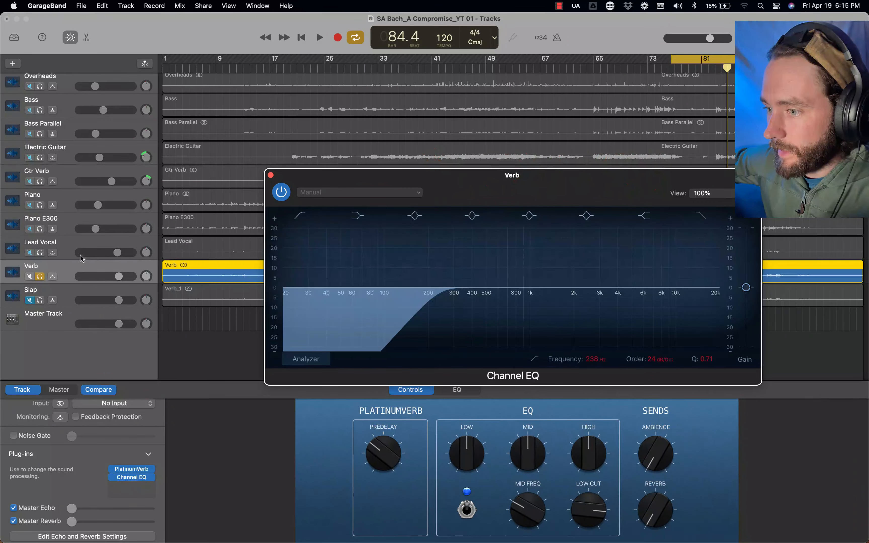
{"action": "key", "text": "space"}
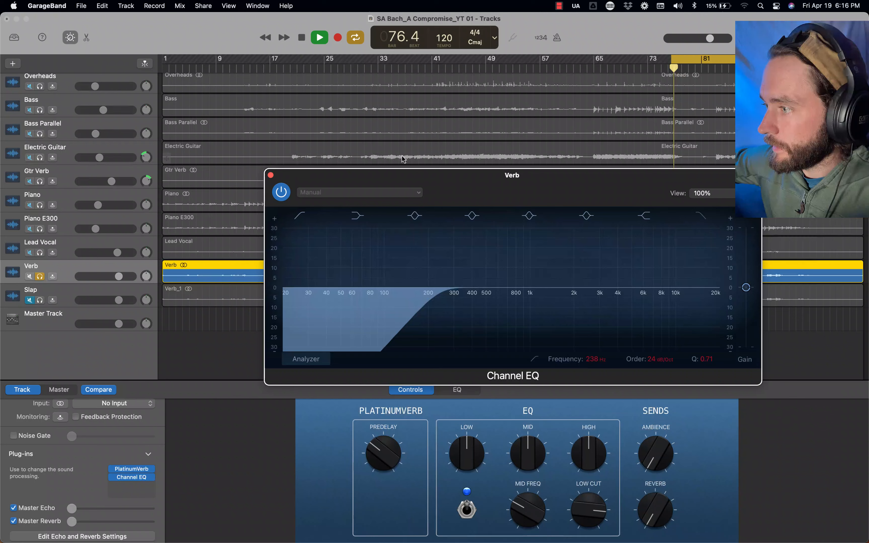
{"action": "left_click_drag", "start_coordinate": [397, 178], "coordinate": [305, 375]}
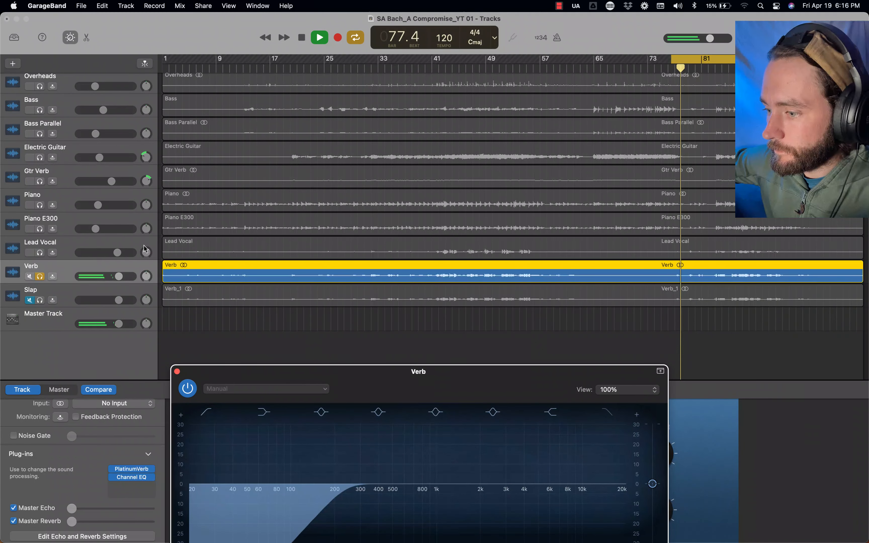
Solo Lead Vocal alongside Verb, lower the Verb track's volume during playback, close its plug-in window and stop
{"action": "left_click", "coordinate": [131, 469]}
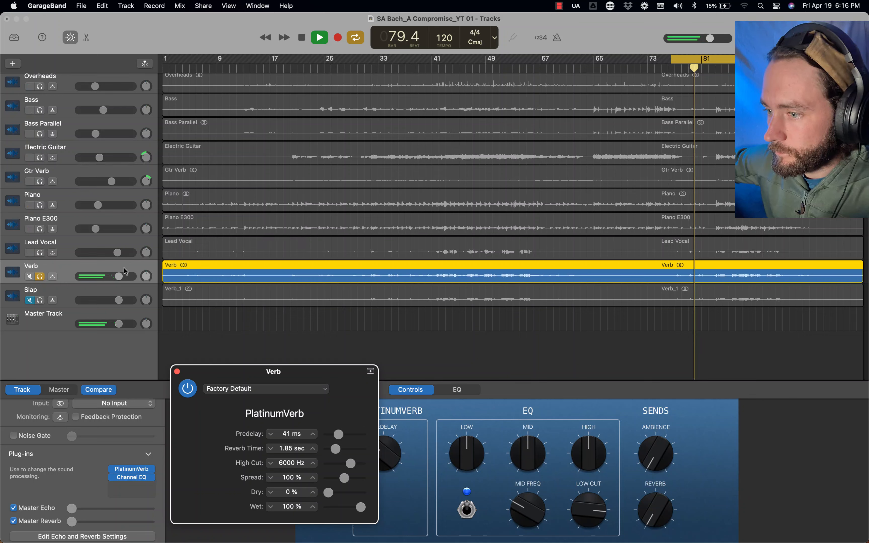
{"action": "left_click", "coordinate": [40, 276]}
{"action": "left_click", "coordinate": [40, 253]}
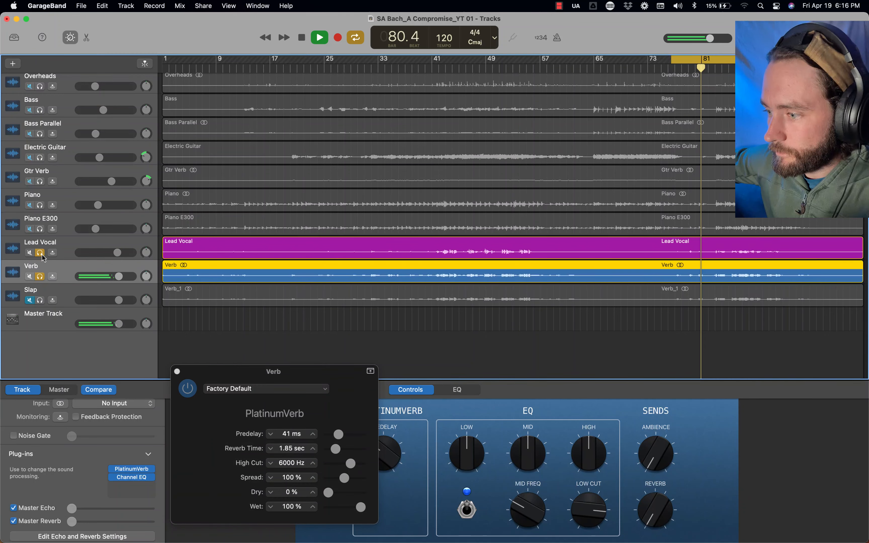
{"action": "left_click_drag", "start_coordinate": [226, 376], "coordinate": [287, 259]}
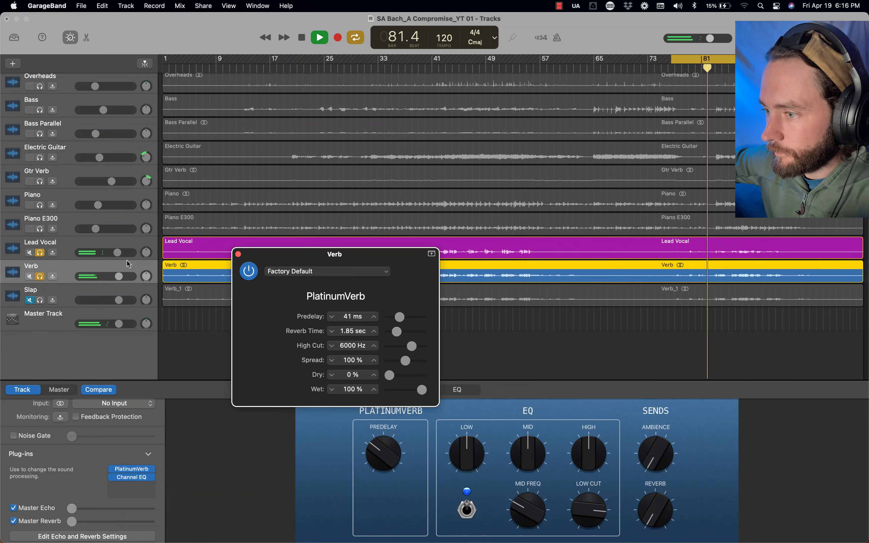
{"action": "left_click_drag", "start_coordinate": [118, 276], "coordinate": [92, 277]}
{"action": "left_click", "coordinate": [238, 254]}
{"action": "mouse_move", "coordinate": [134, 484]}
{"action": "key", "text": "space"}
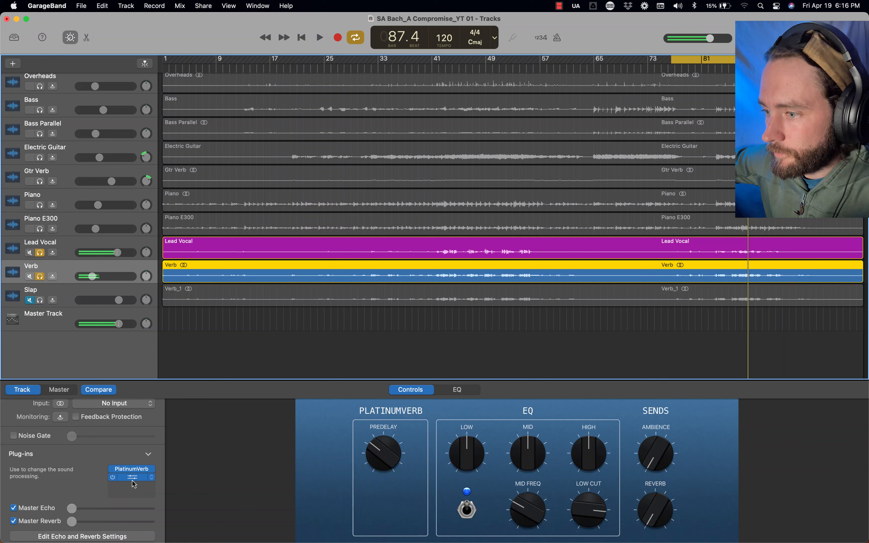
Select the Slap track, unmute it and solo it alone by removing the solo from Verb and Lead Vocal
{"action": "left_click", "coordinate": [67, 295]}
{"action": "left_click", "coordinate": [39, 277]}
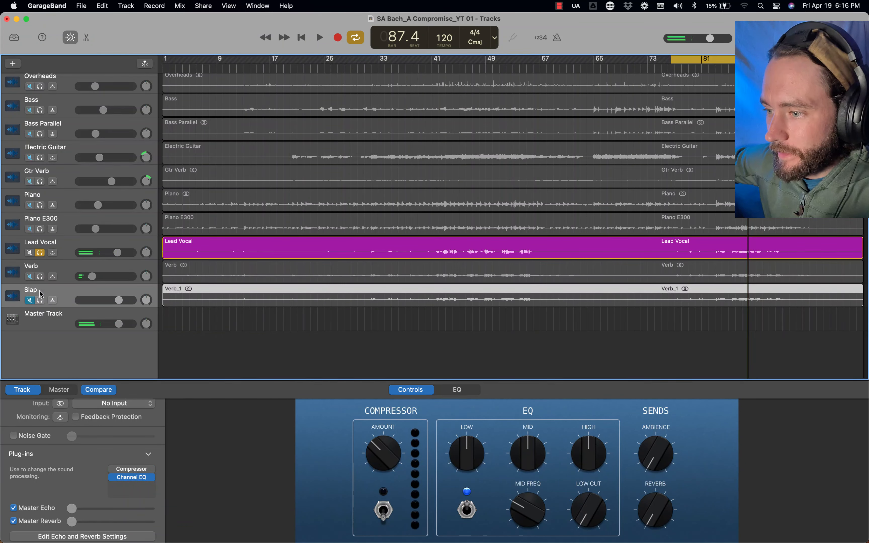
{"action": "left_click", "coordinate": [40, 300]}
{"action": "left_click", "coordinate": [29, 300]}
{"action": "left_click", "coordinate": [29, 301]}
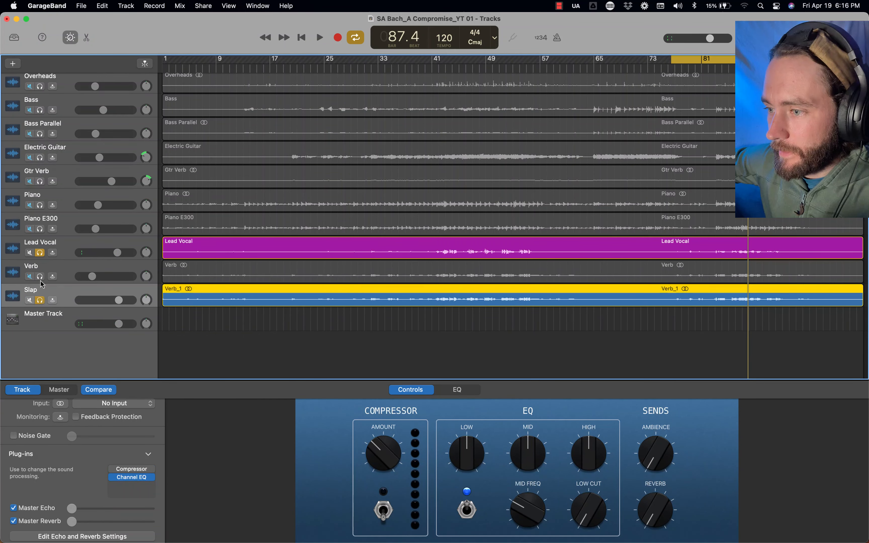
{"action": "left_click", "coordinate": [40, 253]}
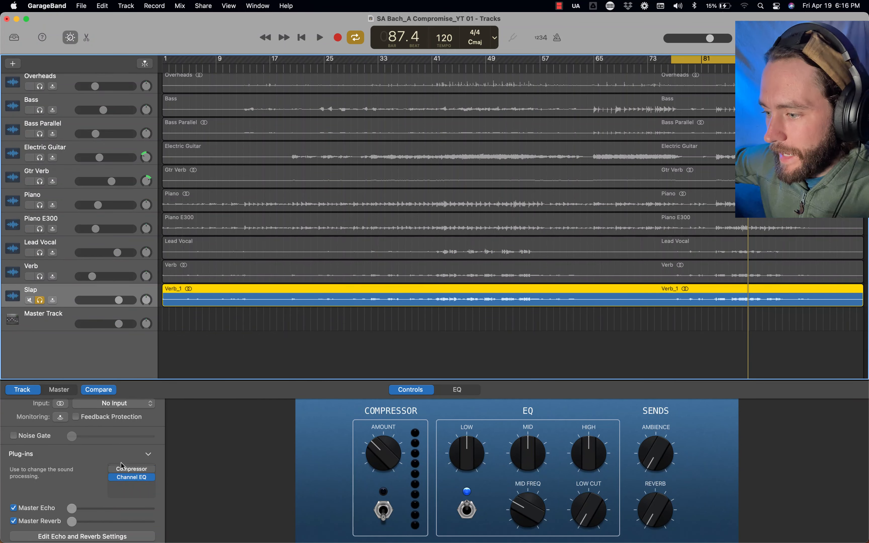
Replace the Slap track's Compressor with the ValhallaFreqEcho plug-in from Valhalla DSP and set its Mix to 100 %
{"action": "left_click", "coordinate": [151, 470]}
{"action": "mouse_move", "coordinate": [163, 491]}
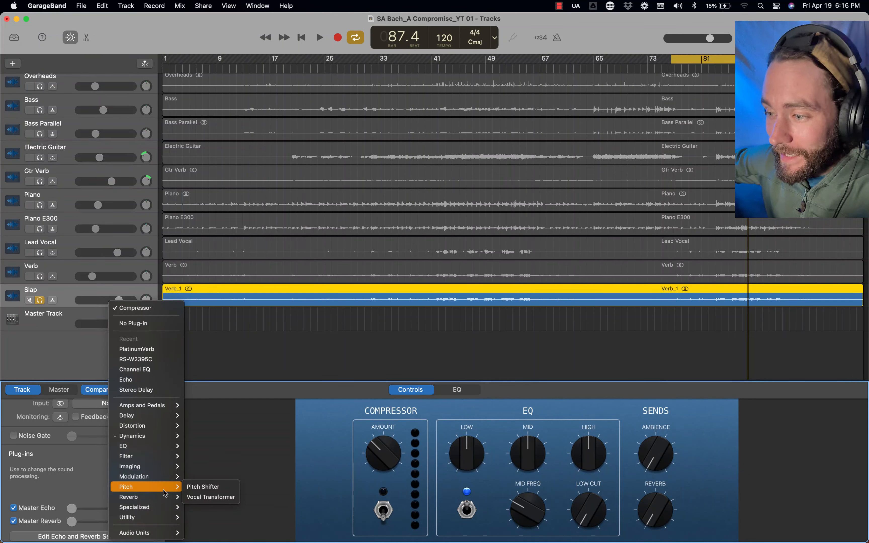
{"action": "mouse_move", "coordinate": [165, 533]}
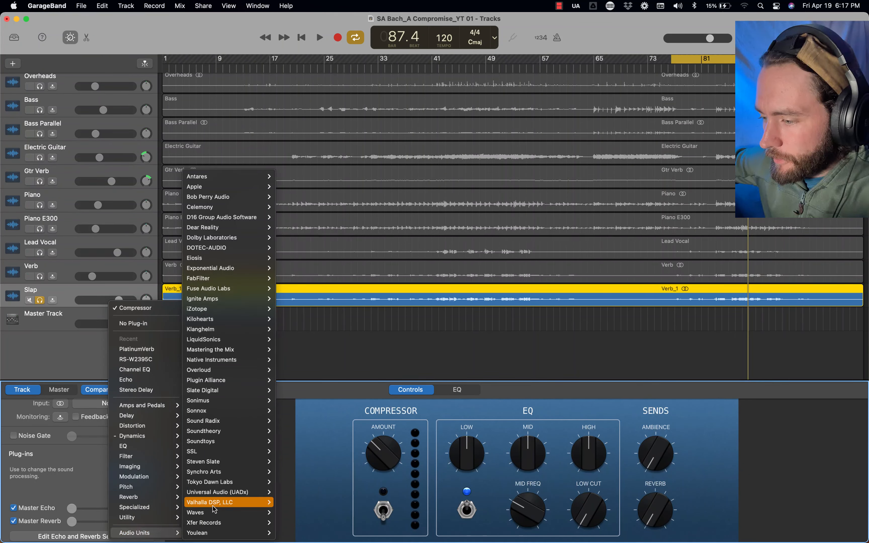
{"action": "mouse_move", "coordinate": [217, 508]}
{"action": "left_click", "coordinate": [292, 502]}
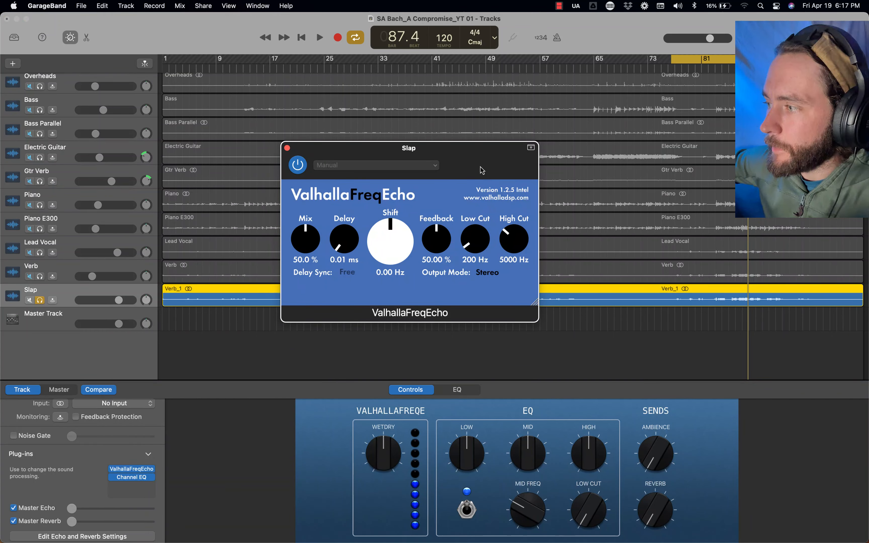
{"action": "left_click_drag", "start_coordinate": [482, 153], "coordinate": [369, 145]}
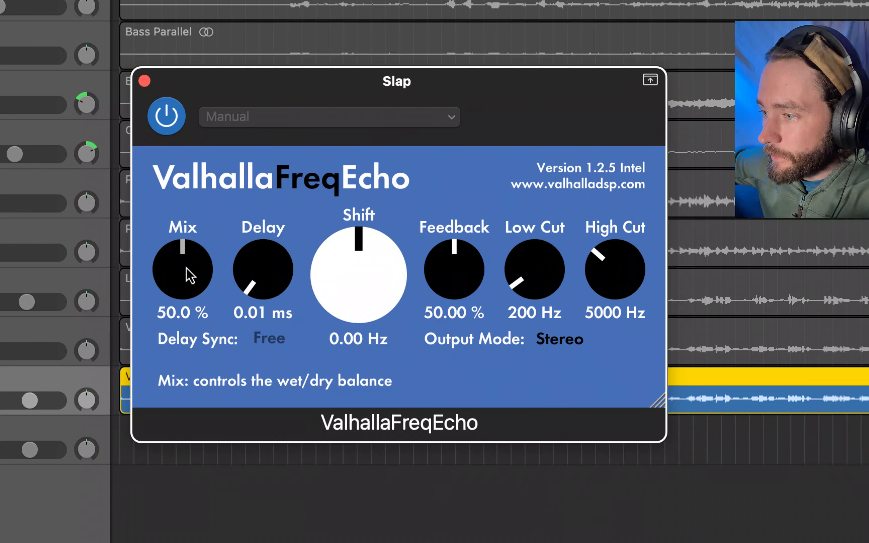
{"action": "left_click_drag", "start_coordinate": [189, 253], "coordinate": [189, 127]}
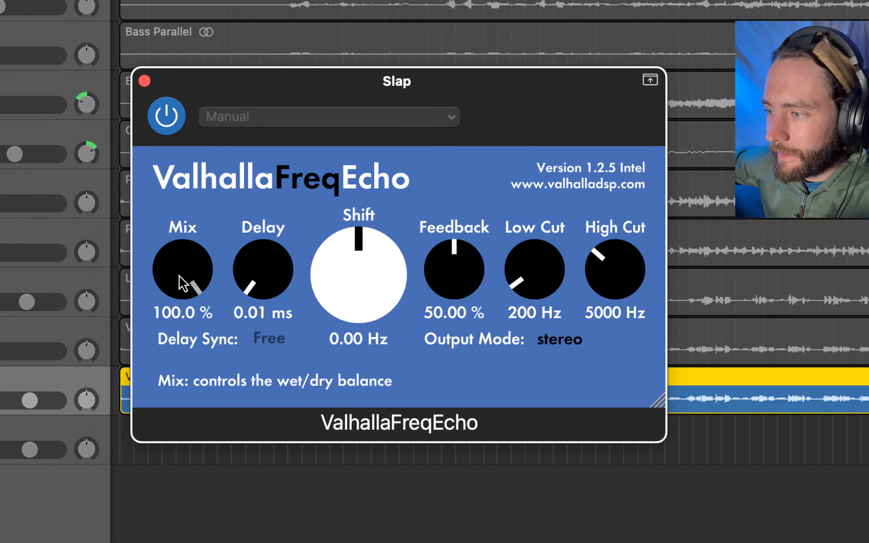
Try a 33.4 % echo mix and a lower Slap track volume, restoring each to its previous setting
{"action": "left_click_drag", "start_coordinate": [182, 264], "coordinate": [188, 429]}
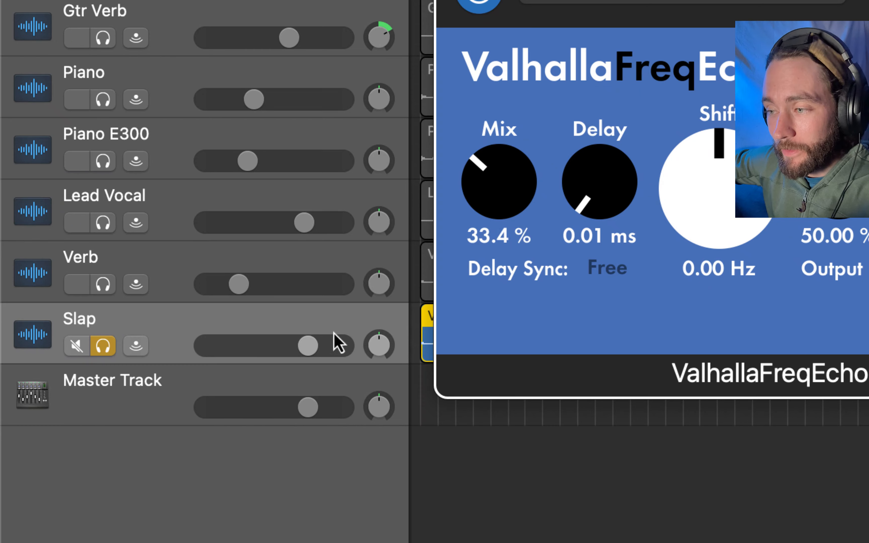
{"action": "mouse_move", "coordinate": [527, 203]}
{"action": "left_click_drag", "start_coordinate": [506, 193], "coordinate": [506, 138]}
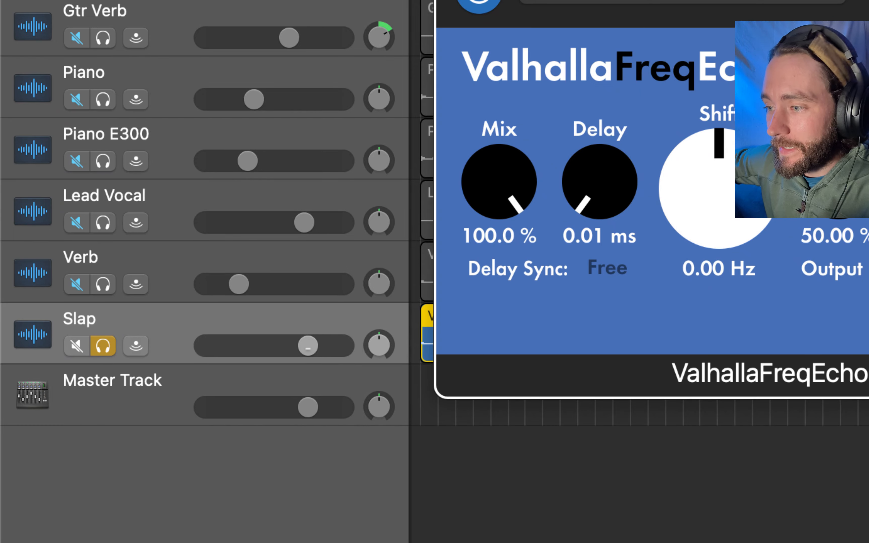
{"action": "left_click_drag", "start_coordinate": [308, 345], "coordinate": [270, 345]}
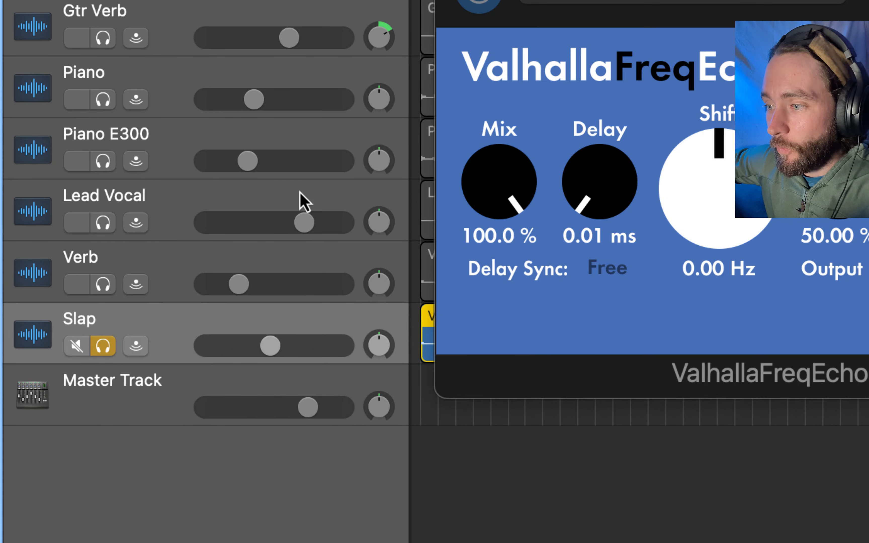
{"action": "left_click", "coordinate": [272, 354], "text": "alt"}
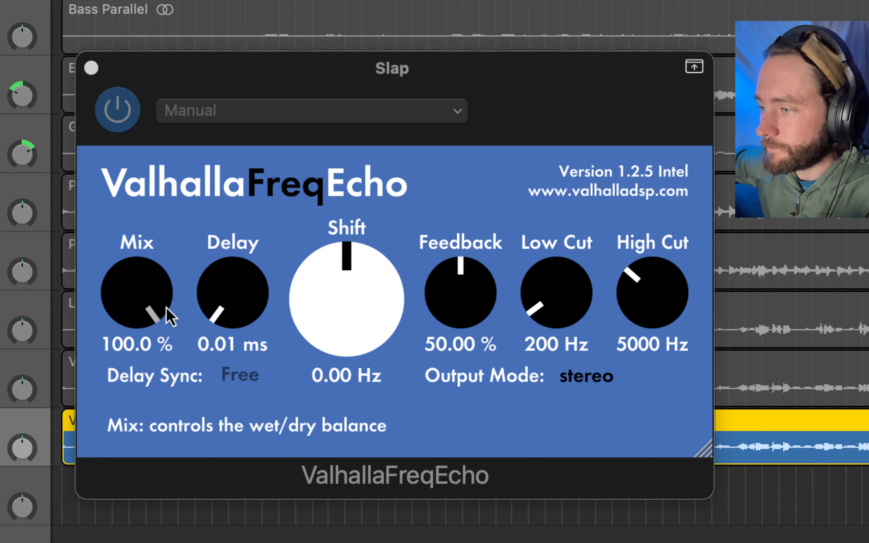
Set the ValhallaFreqEcho delay time to 133 ms
{"action": "double_click", "coordinate": [238, 350]}
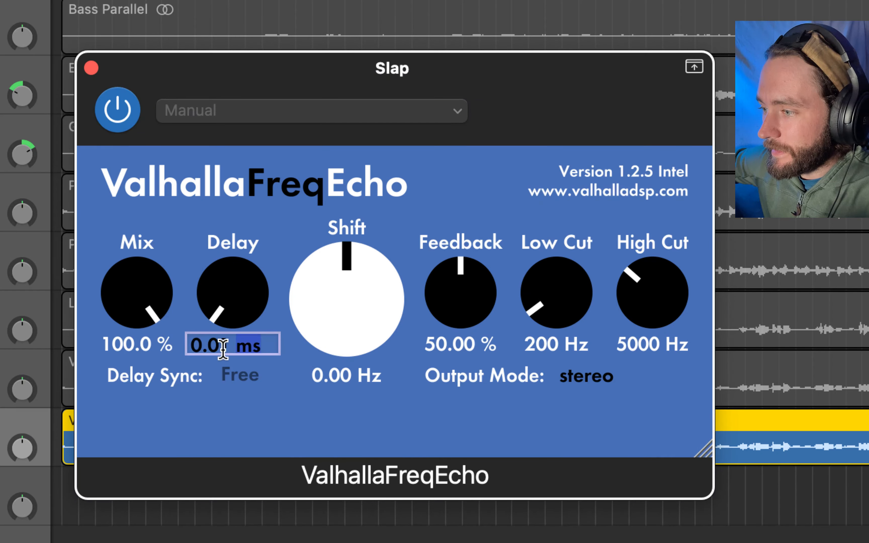
{"action": "triple_click", "coordinate": [220, 351]}
{"action": "type", "text": "133"}
{"action": "key", "text": "Return"}
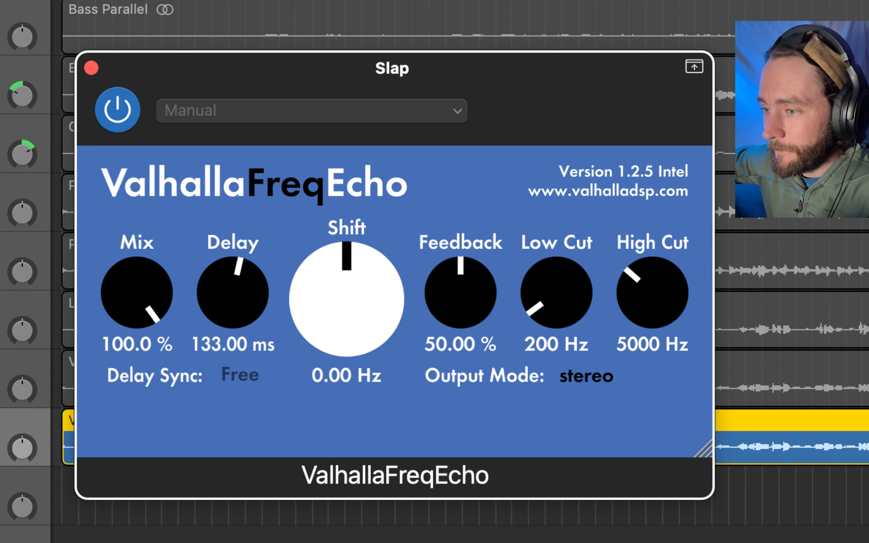
Bring Lead Vocal into the solo and set the echo's Feedback to 24.30 % and Low Cut to 370 Hz
{"action": "left_click", "coordinate": [790, 320]}
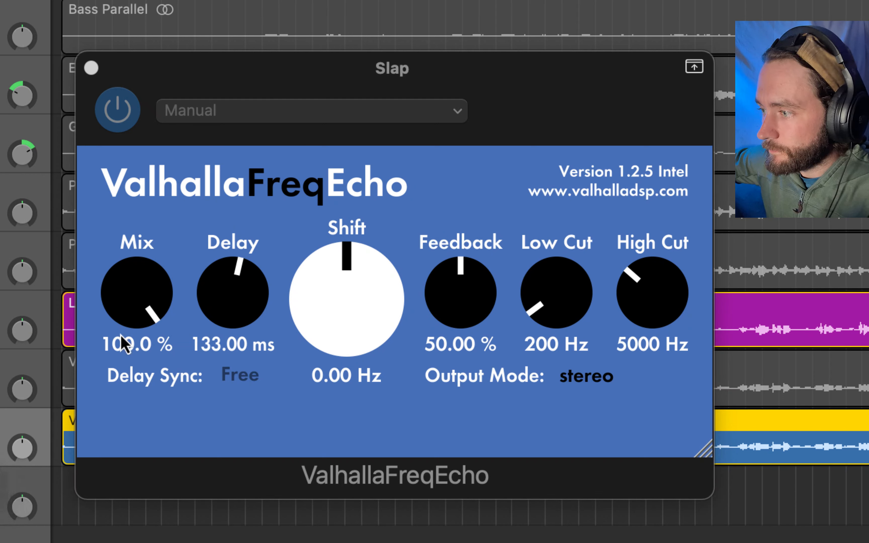
{"action": "left_click_drag", "start_coordinate": [462, 268], "coordinate": [461, 356]}
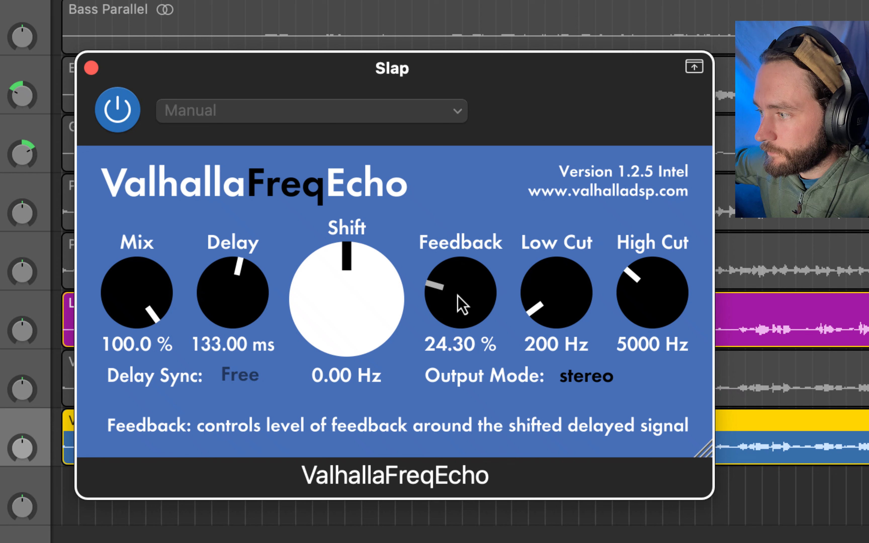
{"action": "left_click_drag", "start_coordinate": [559, 298], "coordinate": [557, 282]}
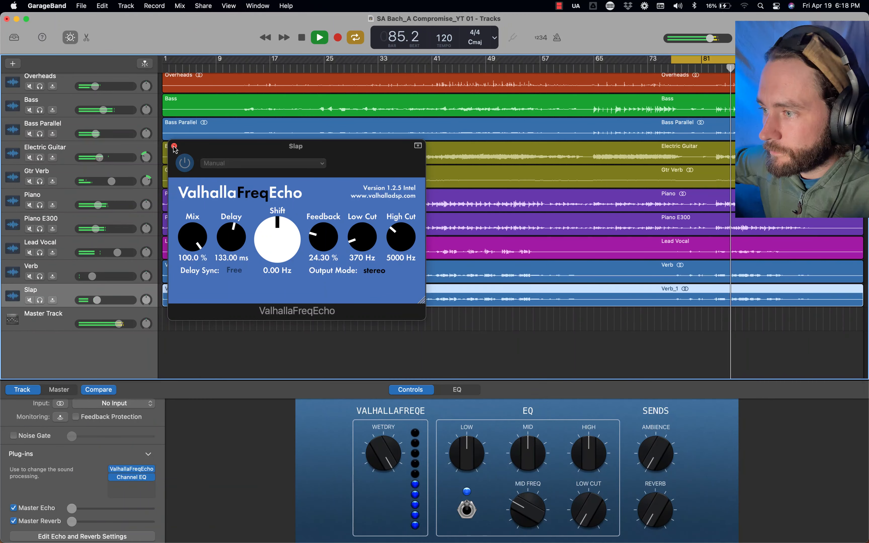
Close the echo plug-in, raise the Verb track to -15.0 dB and slightly lower Slap during full-mix playback, and stop
{"action": "left_click", "coordinate": [174, 147]}
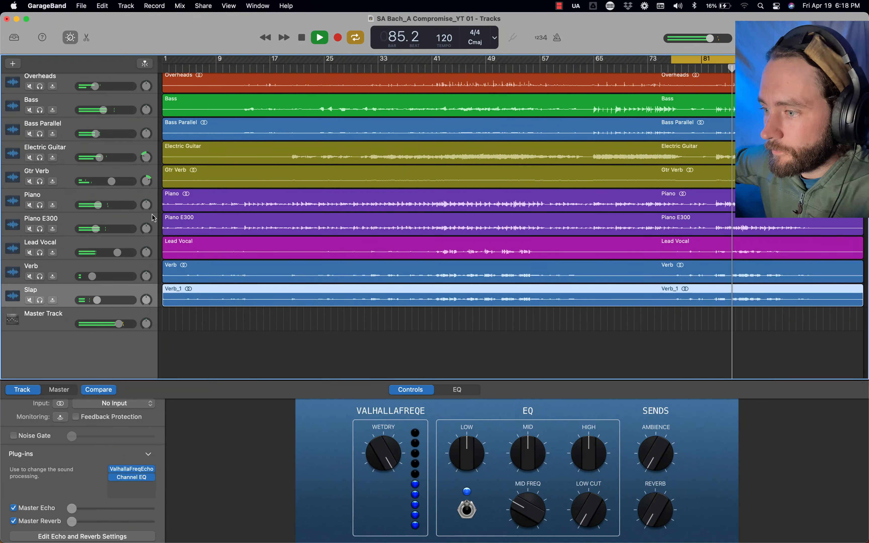
{"action": "left_click", "coordinate": [97, 300]}
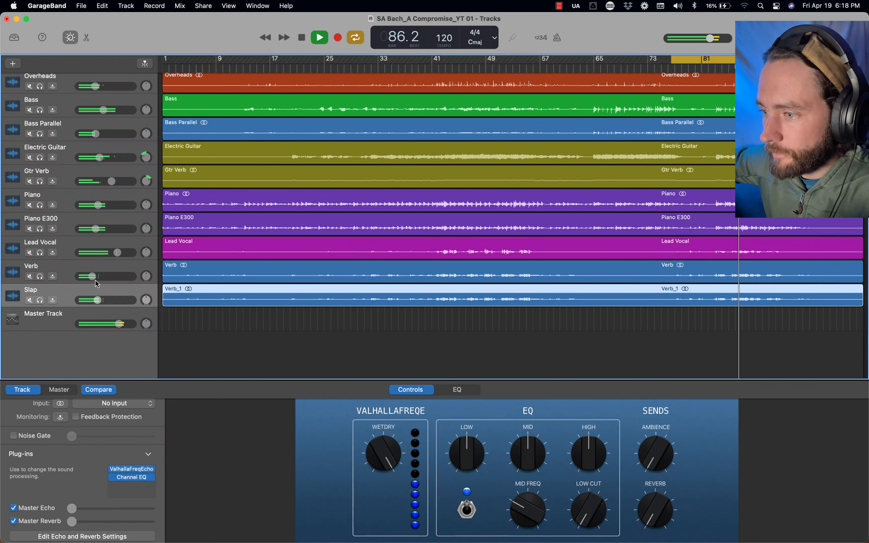
{"action": "left_click_drag", "start_coordinate": [93, 276], "coordinate": [95, 276]}
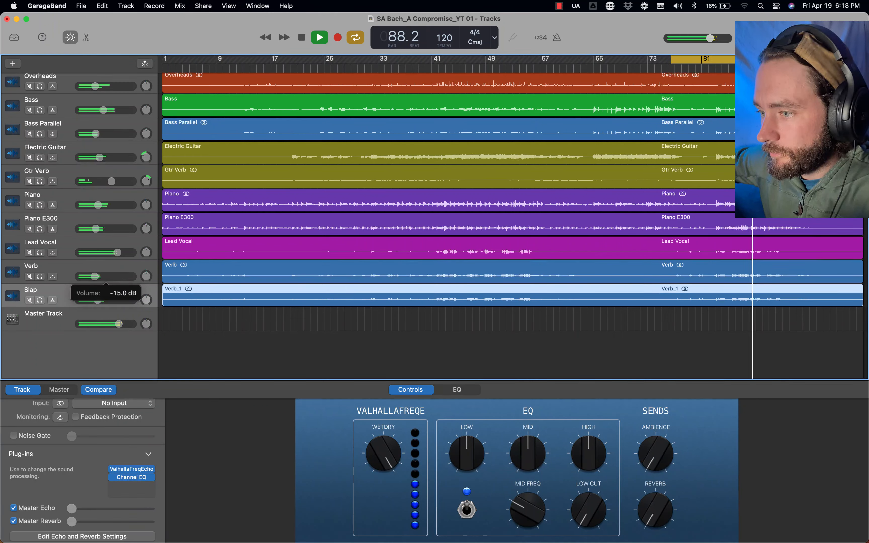
{"action": "left_click_drag", "start_coordinate": [97, 300], "coordinate": [96, 300]}
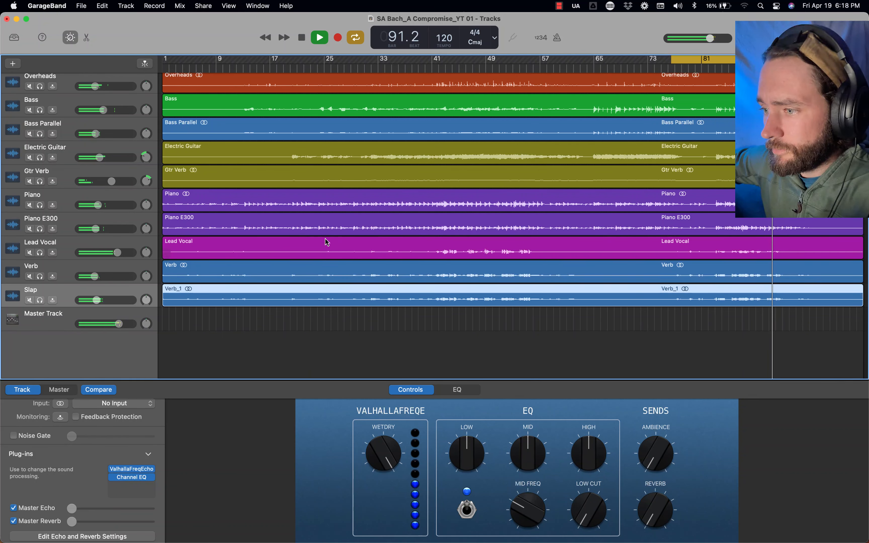
{"action": "left_click_drag", "start_coordinate": [101, 301], "coordinate": [95, 301]}
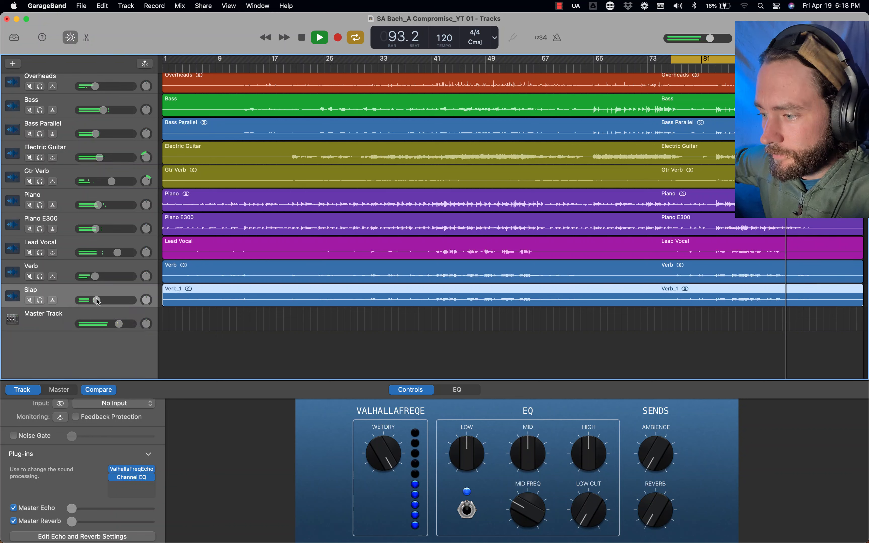
{"action": "key", "text": "space"}
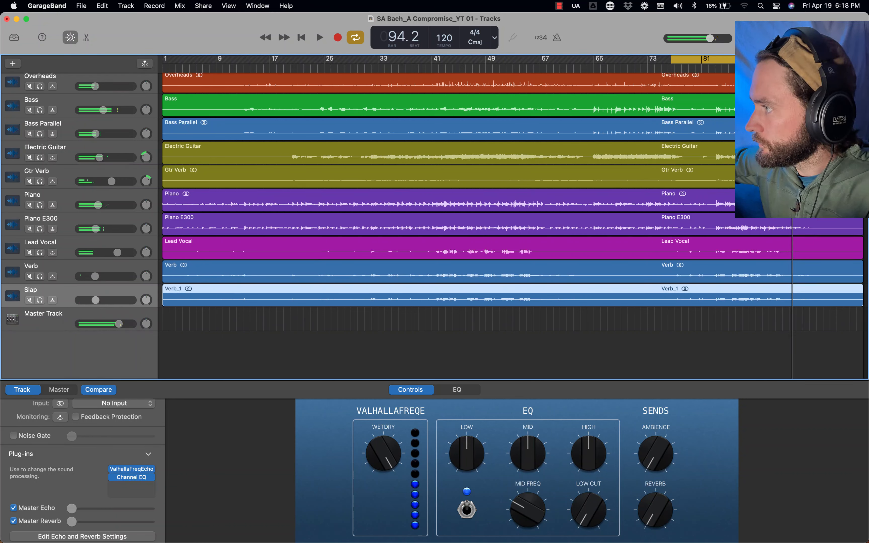
Start the cycle region at bar 83, slightly raise the Verb track volume while listening to the full mix, and stop
{"action": "left_click", "coordinate": [717, 69]}
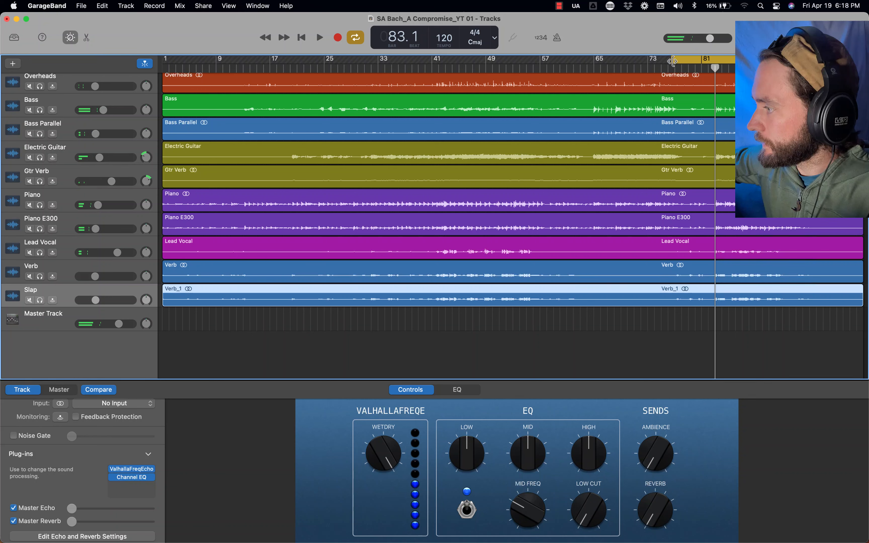
{"action": "left_click_drag", "start_coordinate": [673, 61], "coordinate": [716, 61]}
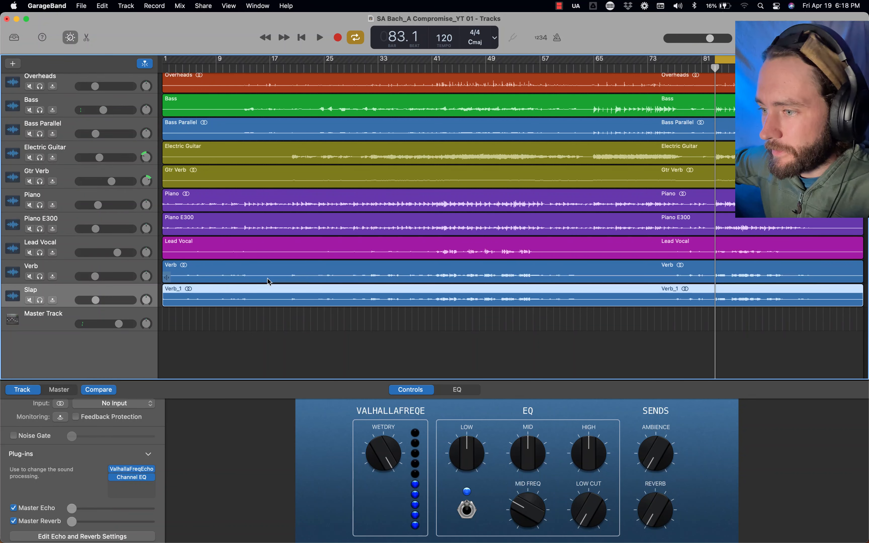
{"action": "key", "text": "space"}
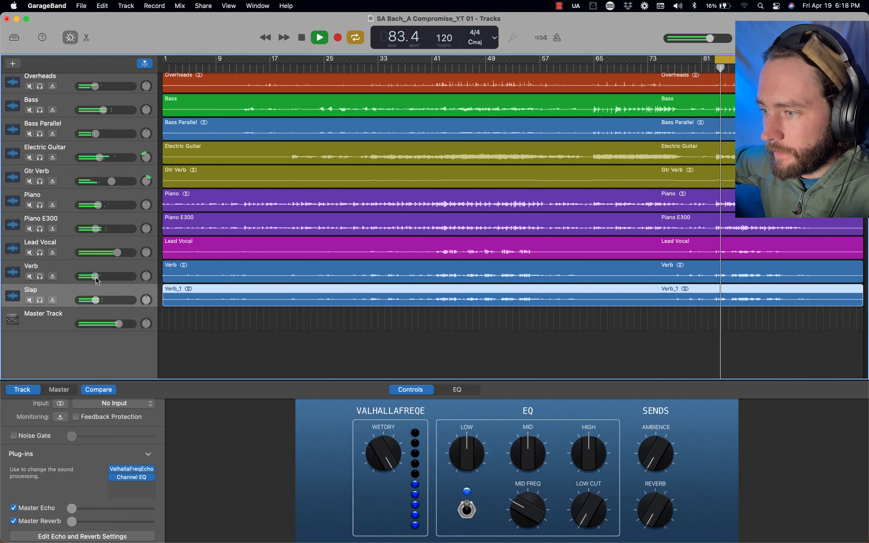
{"action": "mouse_move", "coordinate": [95, 276]}
{"action": "left_mouse_down"}
{"action": "mouse_move", "coordinate": [130, 279]}
{"action": "mouse_move", "coordinate": [95, 277]}
{"action": "left_mouse_up"}
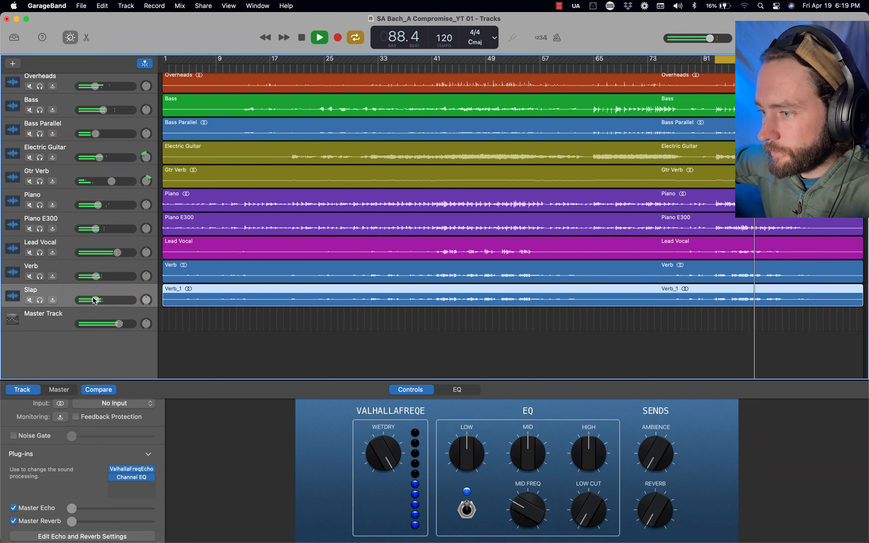
{"action": "left_click", "coordinate": [95, 300]}
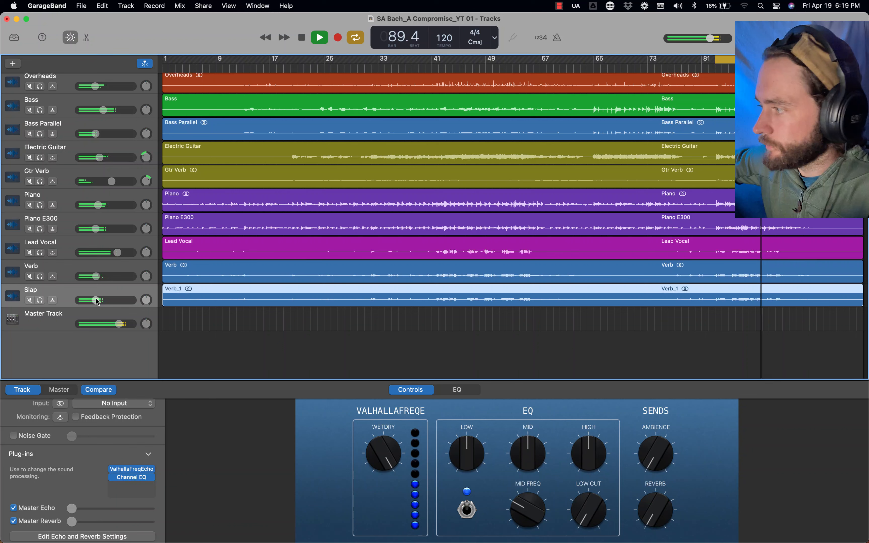
{"action": "key", "text": "space"}
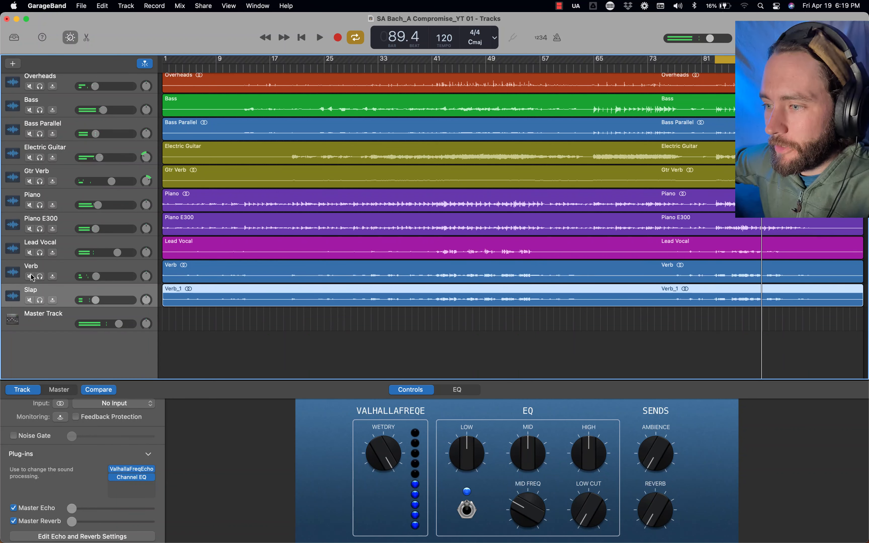
Compare the mix with Verb and Slap muted and unmuted during playback, leaving both unmuted, and stop
{"action": "left_click_drag", "start_coordinate": [30, 276], "coordinate": [31, 297]}
{"action": "key", "text": "space"}
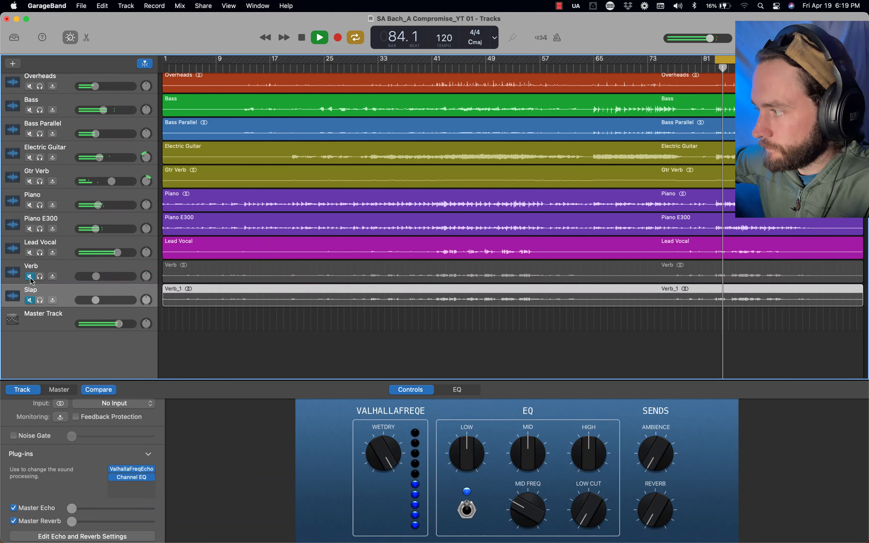
{"action": "left_click_drag", "start_coordinate": [30, 278], "coordinate": [32, 299]}
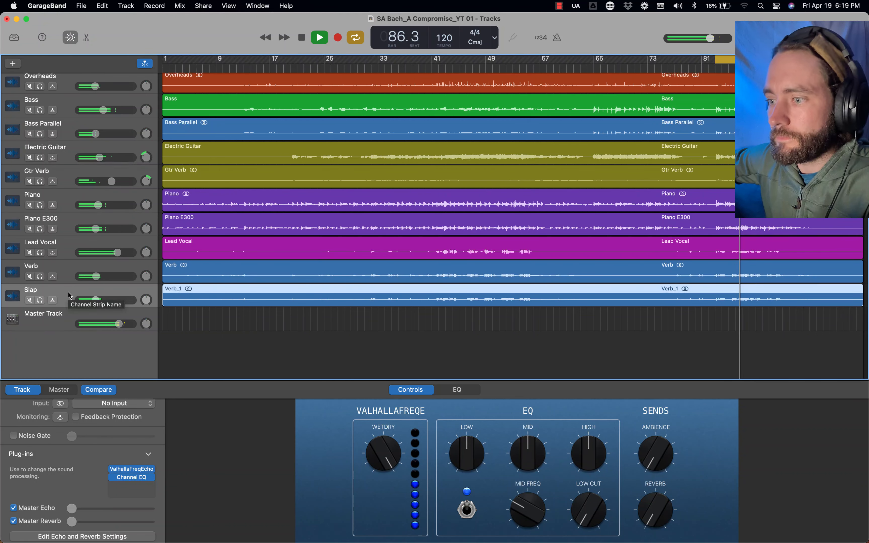
{"action": "key", "text": "space"}
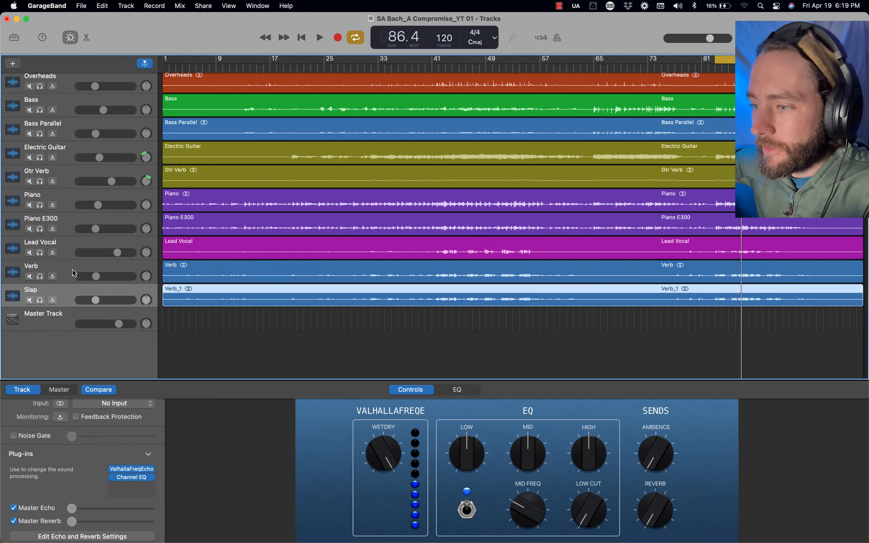
Examine the Lead Vocal track's plug-in chain and master effect sends, along with the full list of mix tracks
{"action": "left_click", "coordinate": [67, 245]}
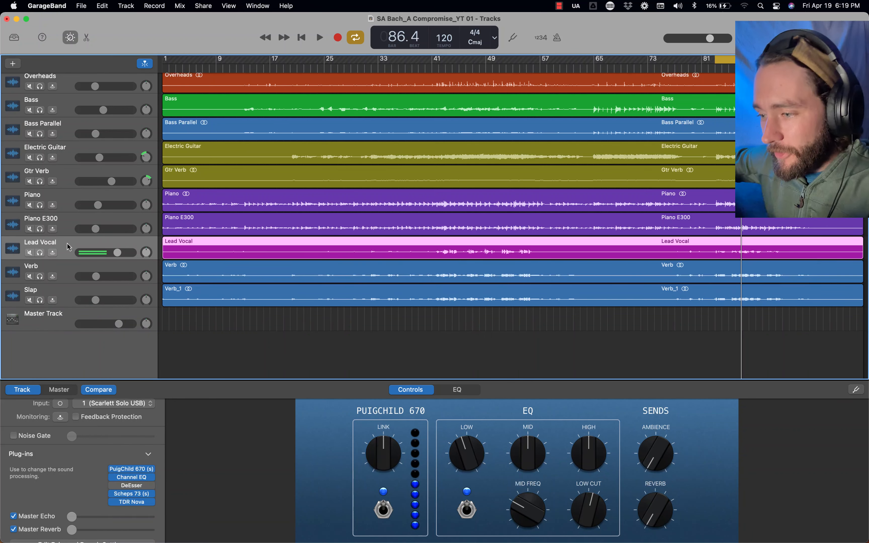
{"action": "scroll", "coordinate": [60, 460], "scroll_direction": "down", "scroll_amount": 1}
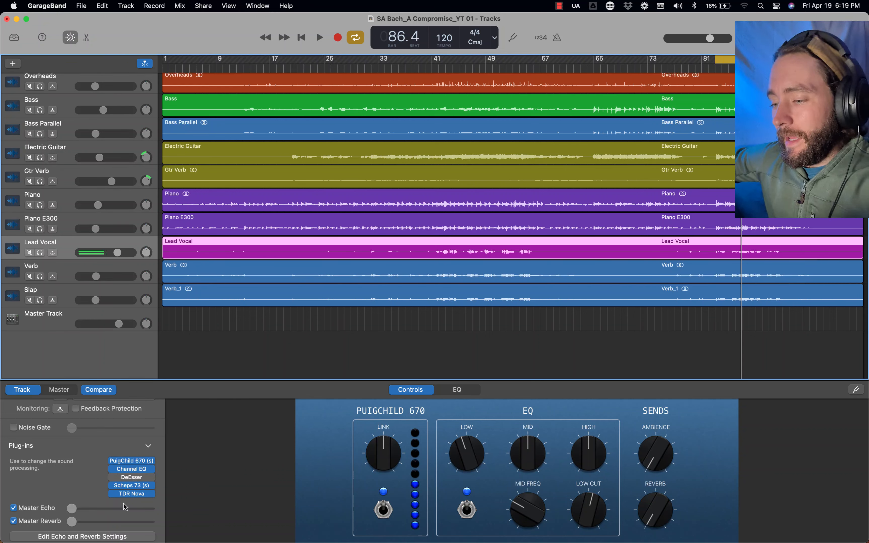
{"action": "scroll", "coordinate": [94, 501], "scroll_direction": "down", "scroll_amount": 1}
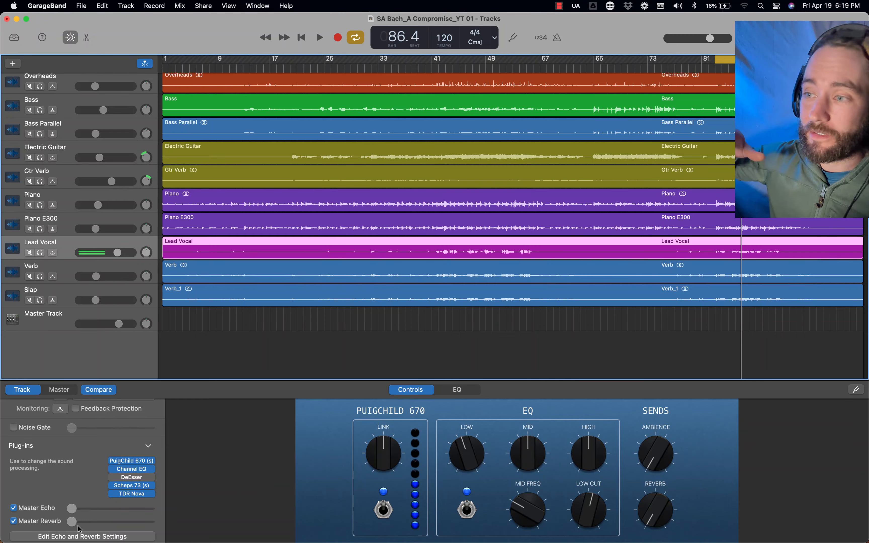
{"action": "scroll", "coordinate": [80, 528], "scroll_direction": "up", "scroll_amount": 1}
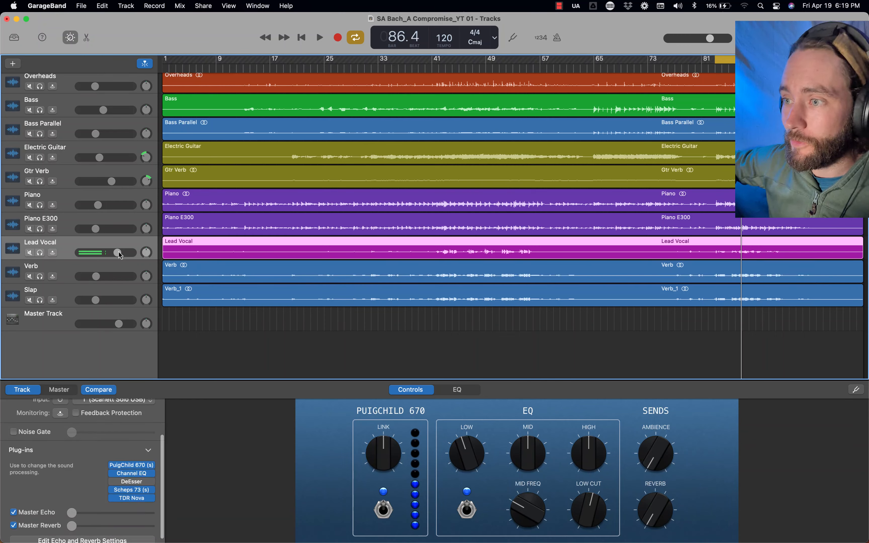
{"action": "scroll", "coordinate": [95, 100], "scroll_direction": "up", "scroll_amount": 7}
{"action": "scroll", "coordinate": [95, 99], "scroll_direction": "up", "scroll_amount": 2}
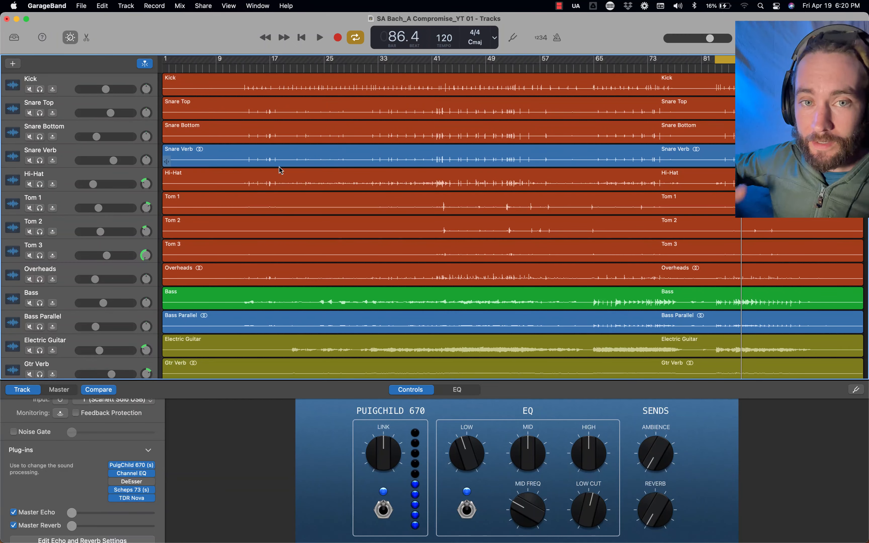
{"action": "scroll", "coordinate": [313, 271], "scroll_direction": "down", "scroll_amount": 8}
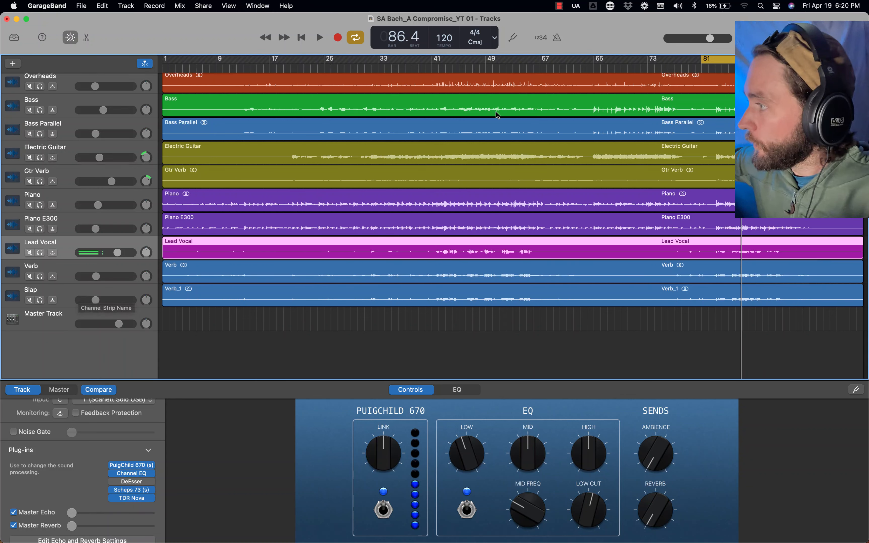
Extend the start of the cycle region back to about bar 75 and listen to the quieter vocal section
{"action": "left_click_drag", "start_coordinate": [703, 59], "coordinate": [665, 61]}
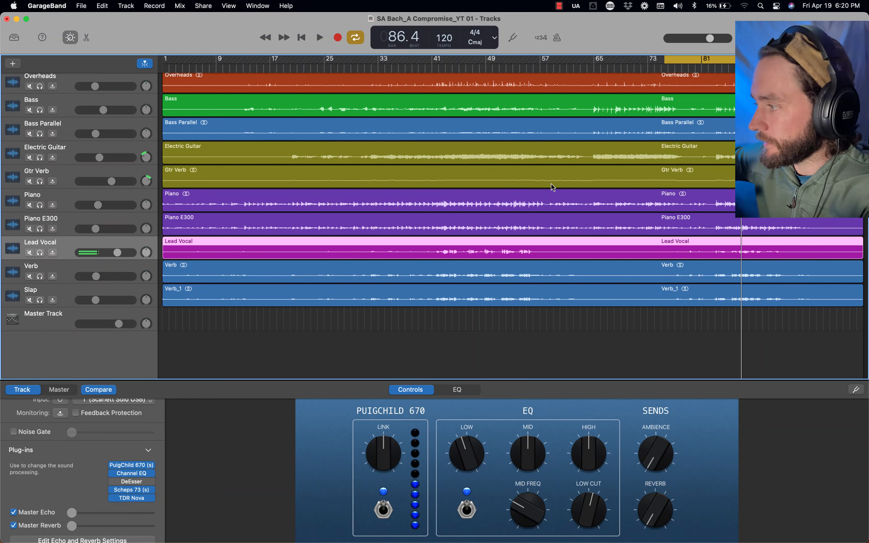
{"action": "key", "text": "space"}
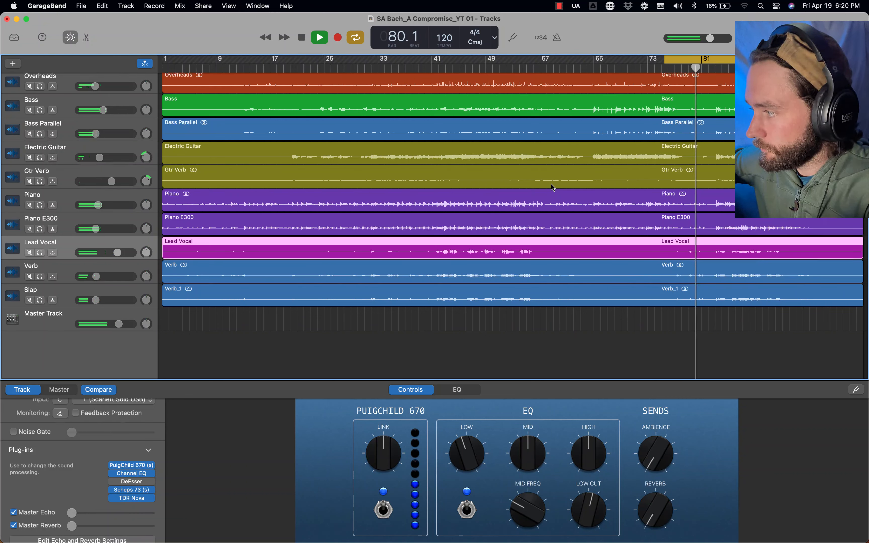
{"action": "key", "text": "space"}
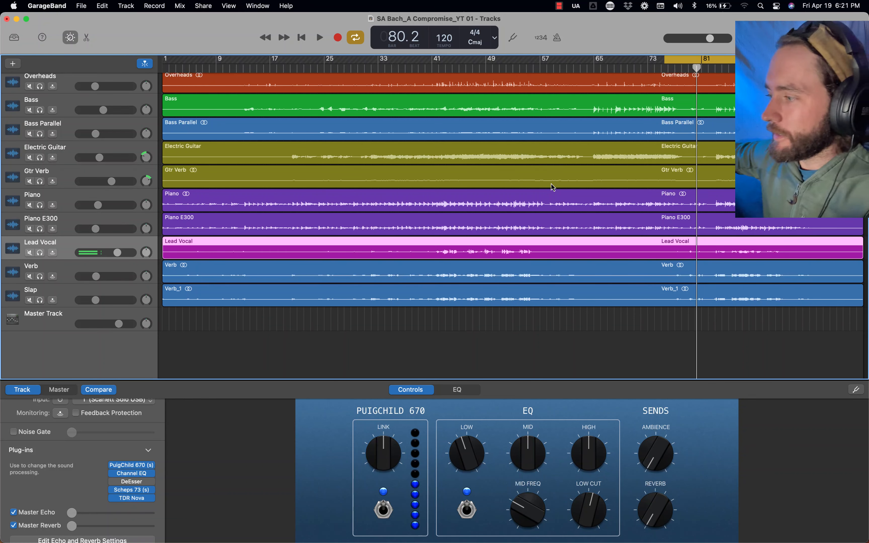
Show the tracks' volume automation lanes and bring the Lead Vocal, Verb and Slap lanes into view
{"action": "key", "text": "a"}
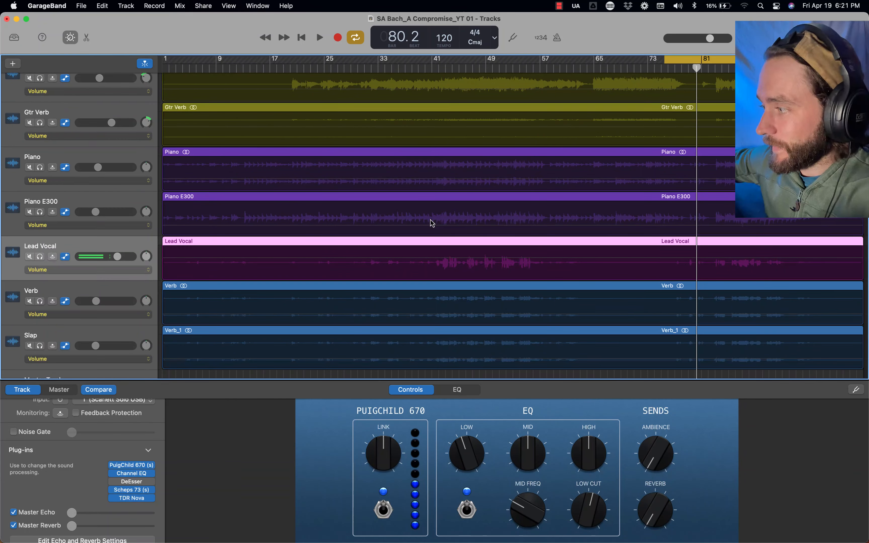
{"action": "scroll", "coordinate": [622, 256], "scroll_direction": "down", "scroll_amount": 3}
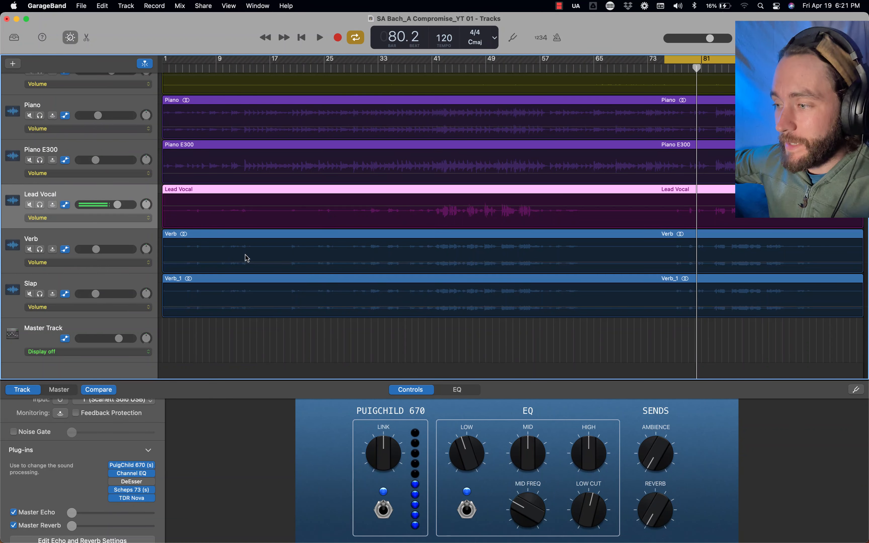
Try a Verb volume automation rise to -5.9 dB near bar 26 and remove the added points
{"action": "left_click", "coordinate": [314, 266]}
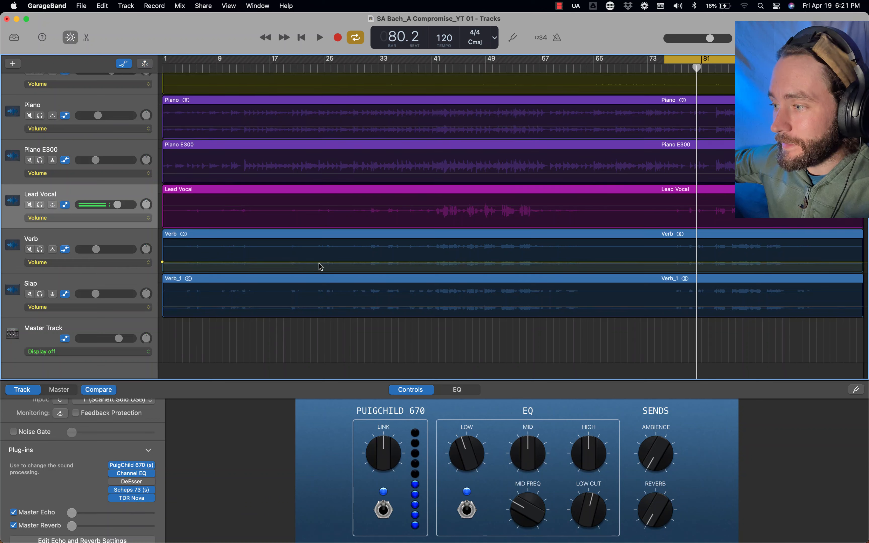
{"action": "left_click_drag", "start_coordinate": [320, 262], "coordinate": [320, 257]}
{"action": "left_click", "coordinate": [336, 256]}
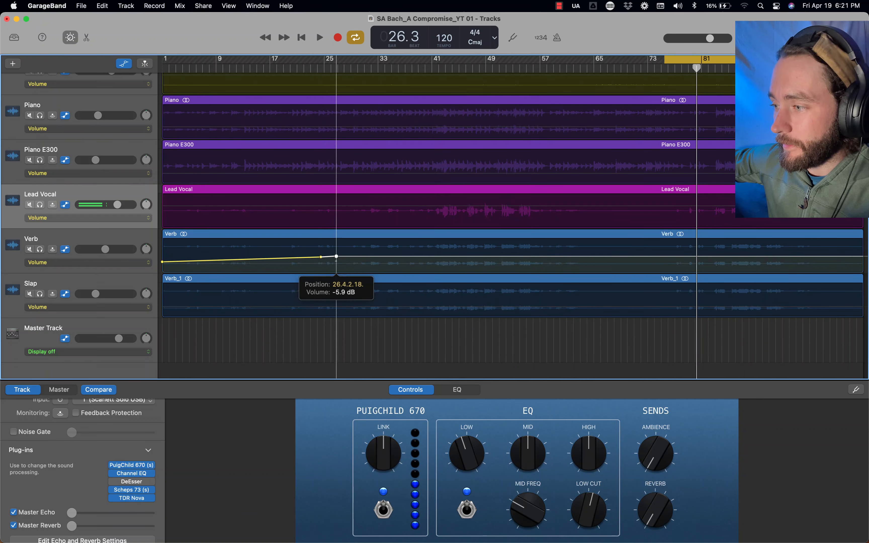
{"action": "left_click", "coordinate": [336, 262]}
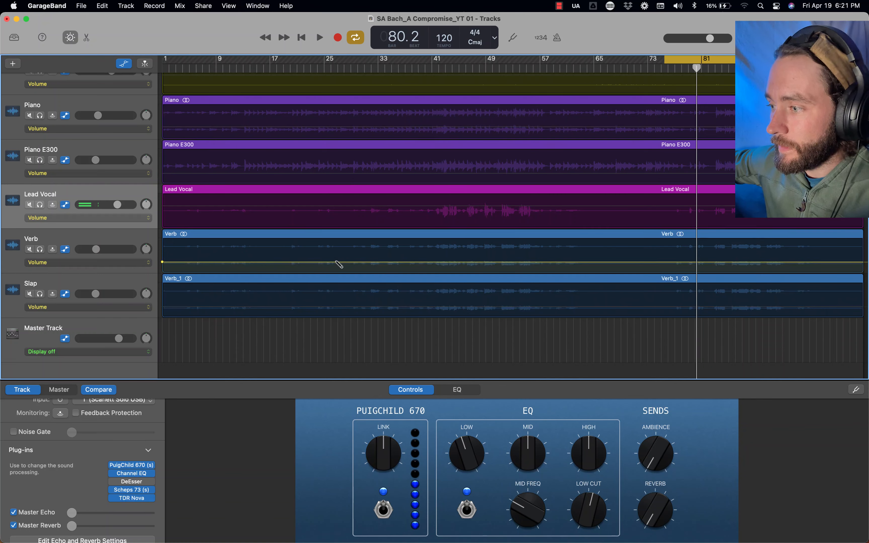
{"action": "key", "text": "a"}
Start the cycle region at bar 77 and play the passages around bars 77 and 83 to locate the section
{"action": "scroll", "coordinate": [693, 248], "scroll_direction": "up", "scroll_amount": 10}
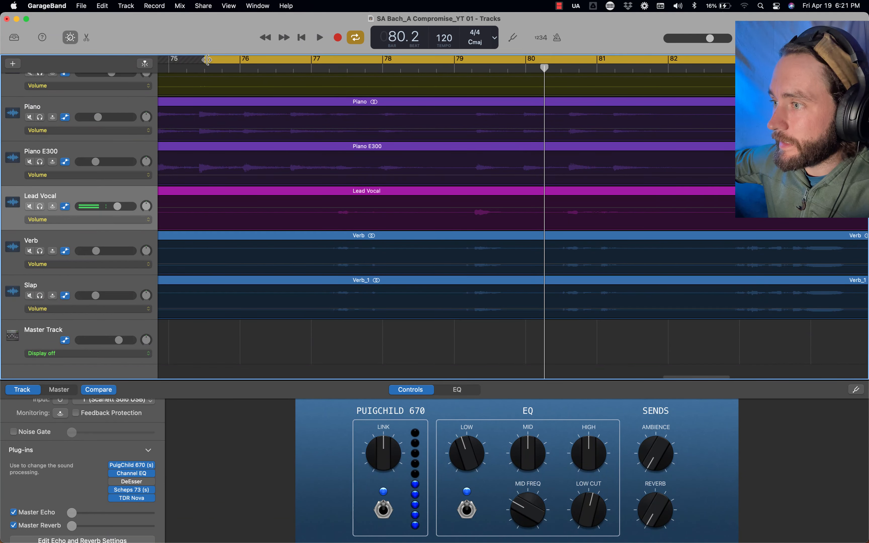
{"action": "left_click_drag", "start_coordinate": [208, 60], "coordinate": [315, 63]}
{"action": "key", "text": "space"}
{"action": "left_click", "coordinate": [320, 65]}
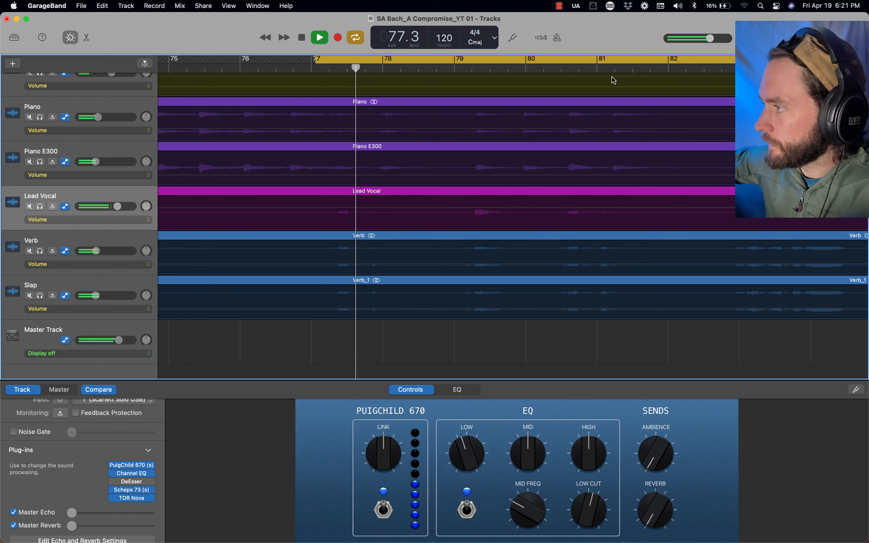
{"action": "key", "text": "space"}
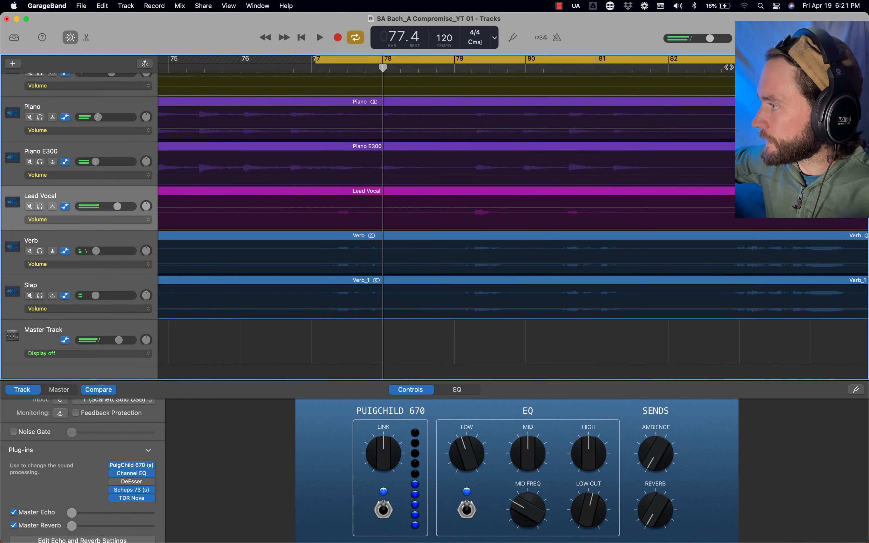
{"action": "left_click", "coordinate": [735, 68]}
{"action": "key", "text": "space"}
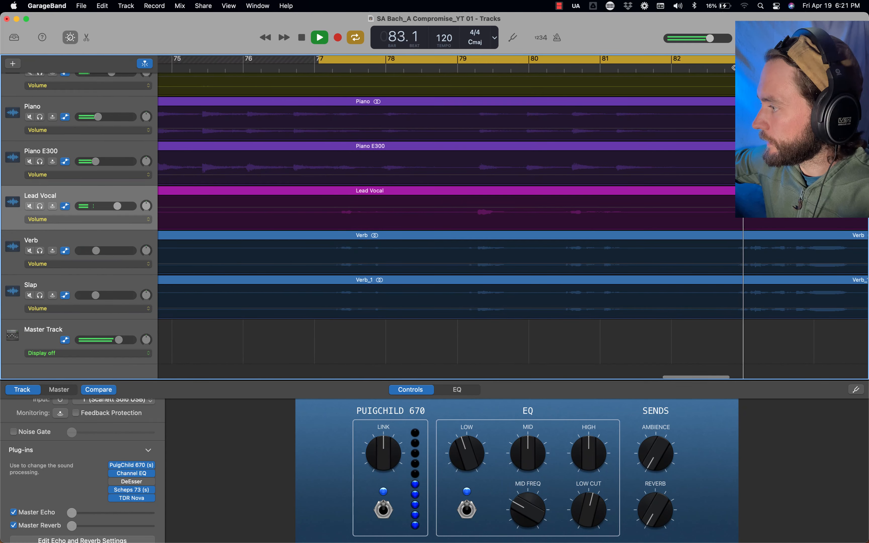
{"action": "key", "text": "space"}
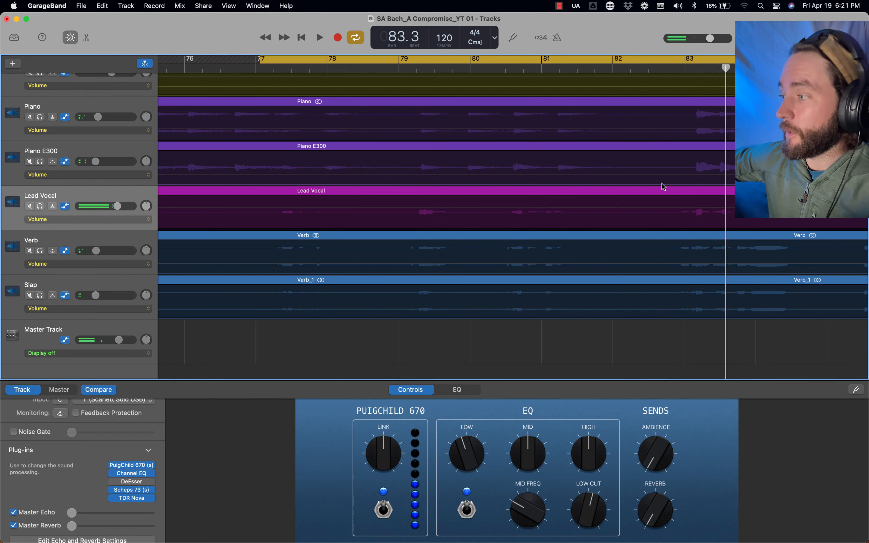
Add four Verb volume automation points near bars 77 and 82 and lower the level of the section between them
{"action": "scroll", "coordinate": [667, 253], "scroll_direction": "left", "scroll_amount": 3}
{"action": "scroll", "coordinate": [667, 254], "scroll_direction": "left", "scroll_amount": 2}
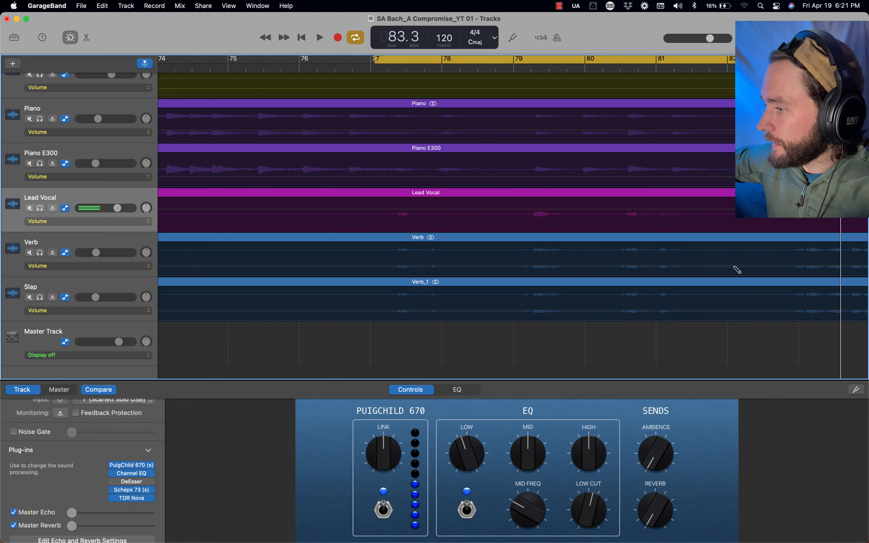
{"action": "left_click", "coordinate": [737, 270]}
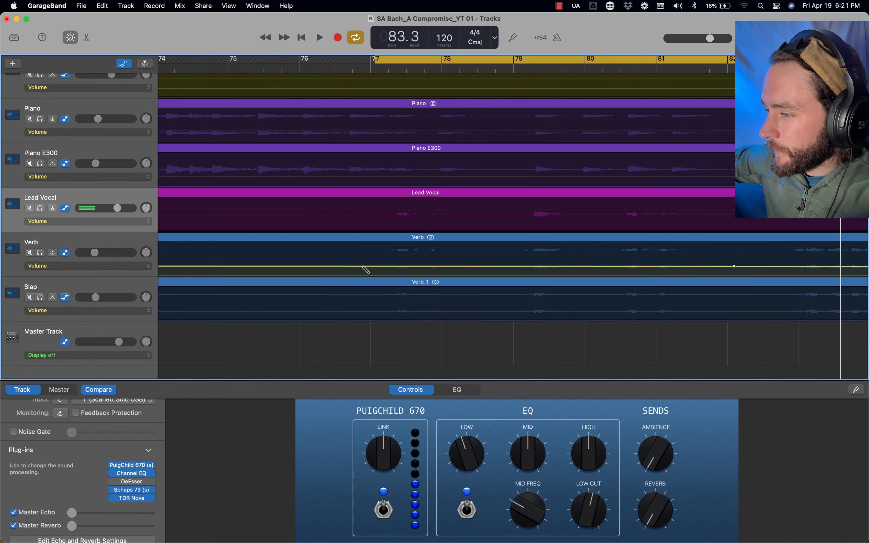
{"action": "left_click", "coordinate": [364, 266]}
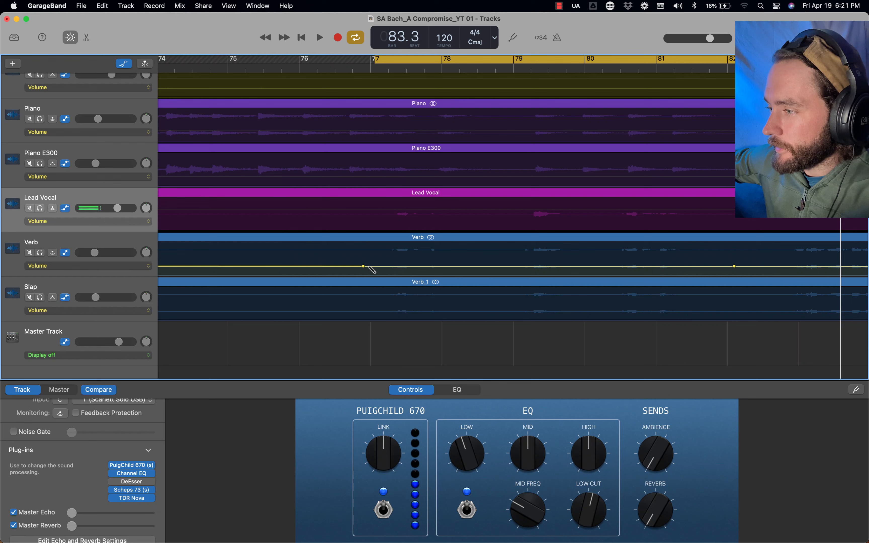
{"action": "left_click", "coordinate": [370, 266]}
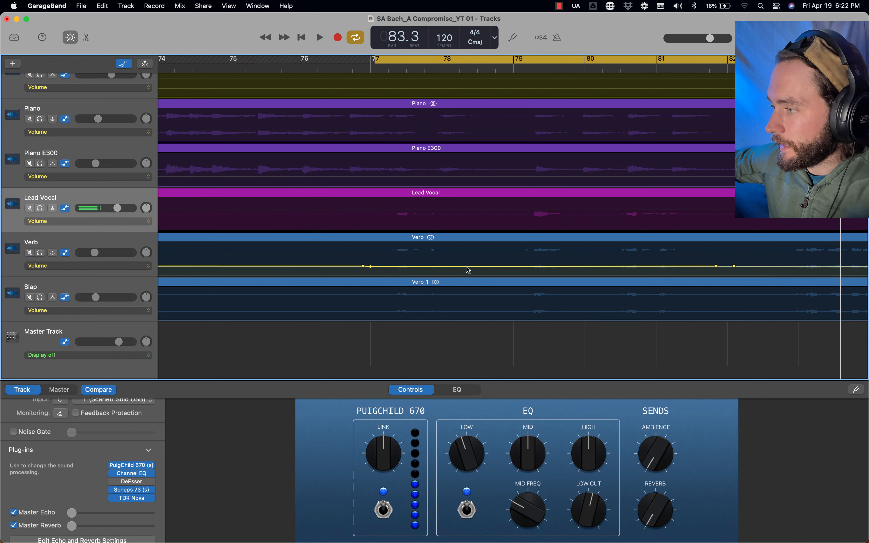
{"action": "left_click_drag", "start_coordinate": [469, 271], "coordinate": [468, 277]}
Mute Slap, slightly raise the lowered Verb automation section between bars 77 and 82 during playback, and stop
{"action": "left_click", "coordinate": [30, 297]}
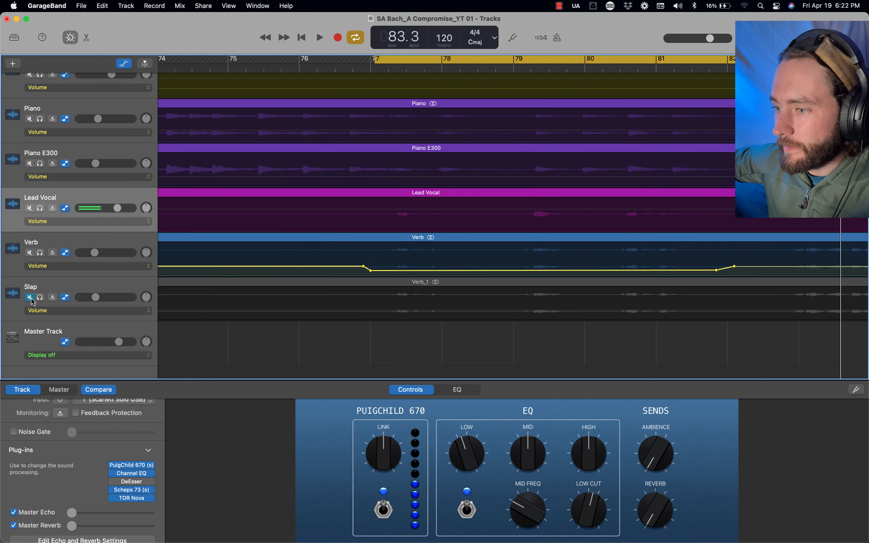
{"action": "key", "text": "space"}
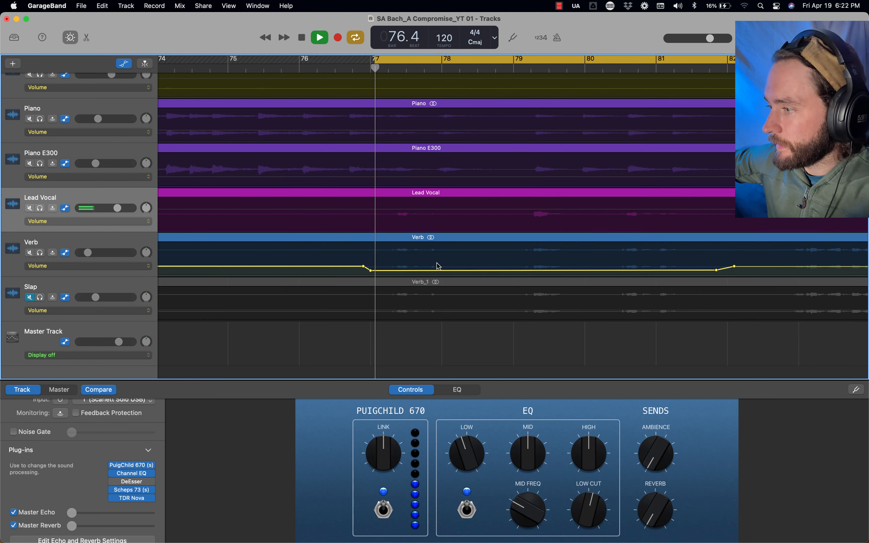
{"action": "left_click_drag", "start_coordinate": [442, 275], "coordinate": [443, 273]}
{"action": "key", "text": "space"}
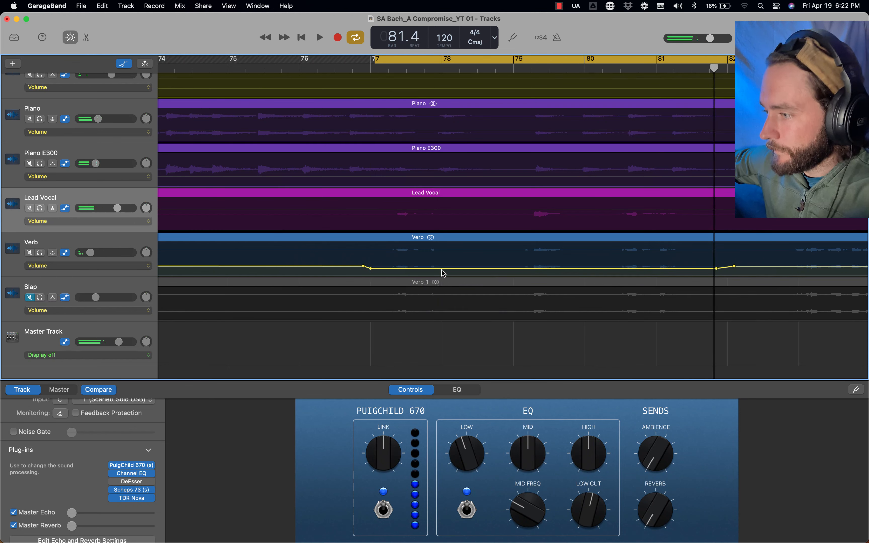
Unmute Slap and add four volume automation points on its track, two near bar 77 and two near bar 82
{"action": "left_click", "coordinate": [31, 299]}
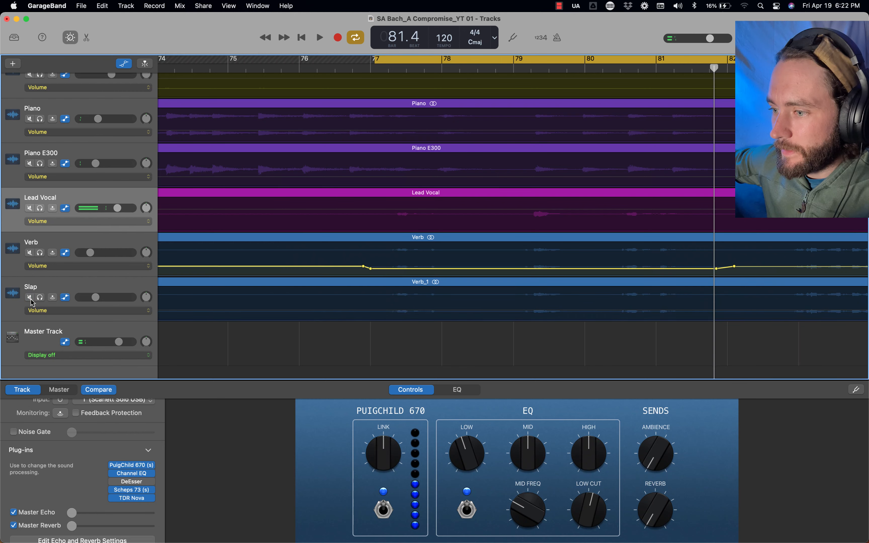
{"action": "left_click", "coordinate": [365, 313]}
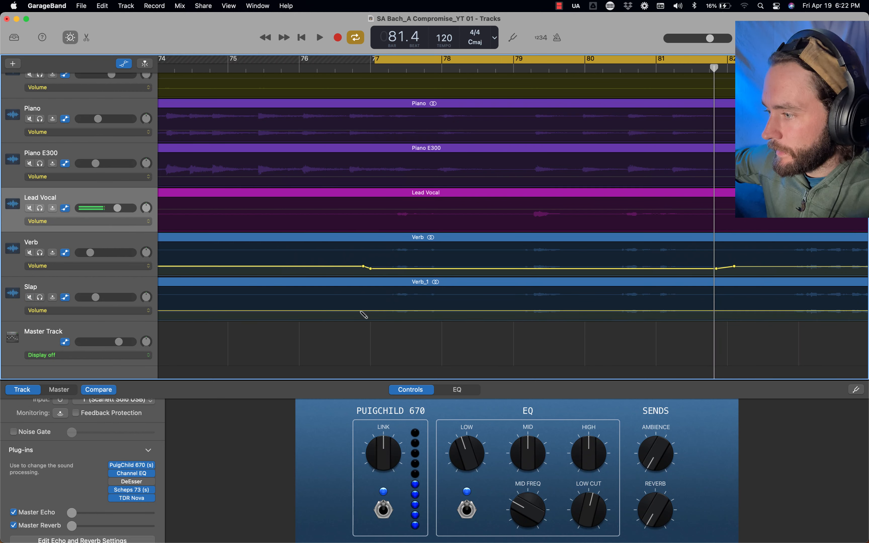
{"action": "left_click", "coordinate": [360, 310]}
{"action": "left_click", "coordinate": [368, 311]}
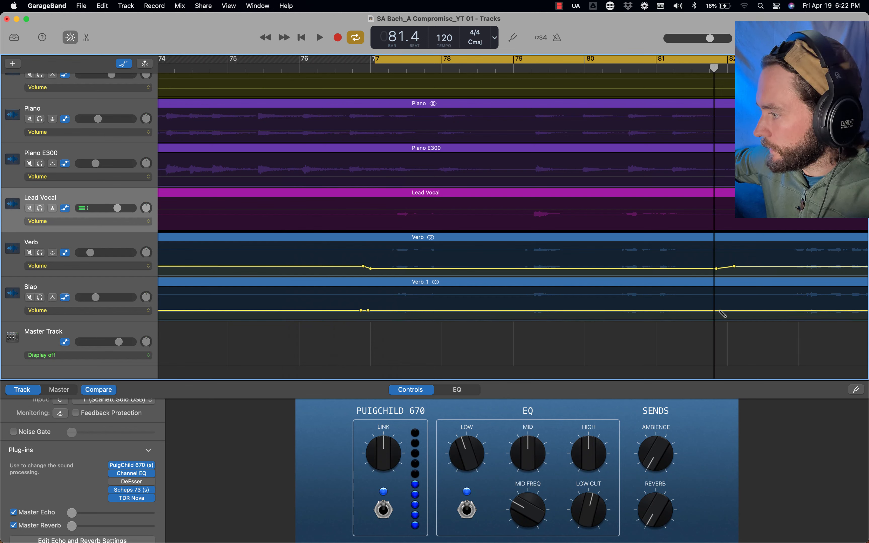
{"action": "left_click", "coordinate": [720, 311]}
{"action": "left_click", "coordinate": [730, 310]}
Lower the Slap volume automation between bars 77 and 82 during playback, fine-tune its level, and stop
{"action": "key", "text": "space"}
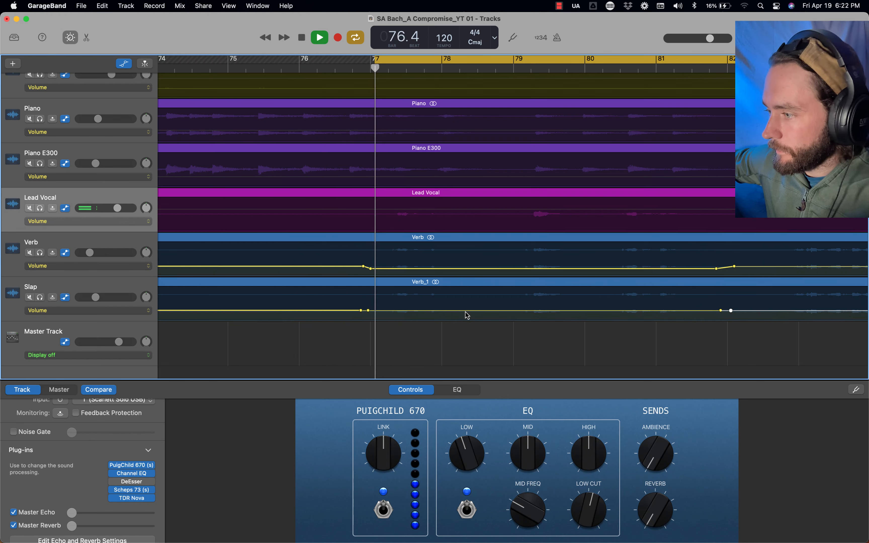
{"action": "left_click_drag", "start_coordinate": [465, 312], "coordinate": [466, 315]}
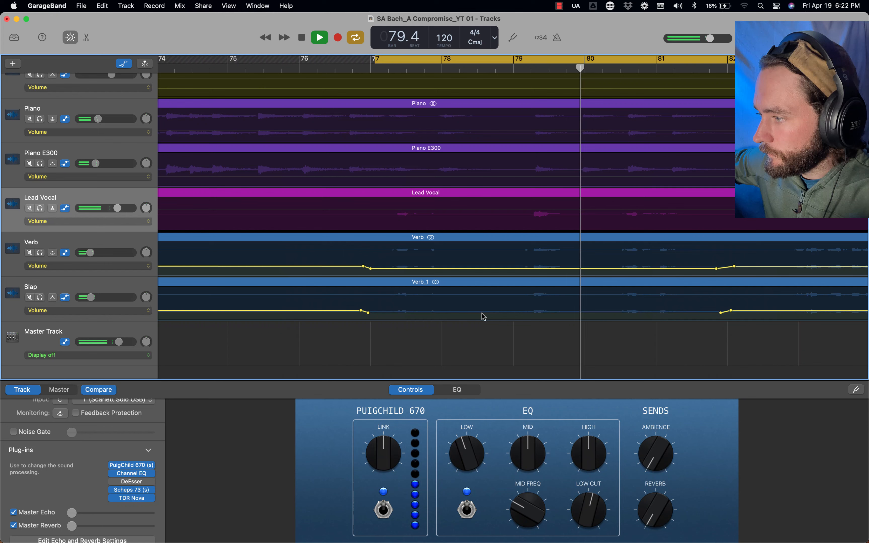
{"action": "left_click_drag", "start_coordinate": [483, 317], "coordinate": [483, 316]}
{"action": "key", "text": "super+Left"}
{"action": "key", "text": "super+Left"}
{"action": "key", "text": "super+Left"}
{"action": "key", "text": "space"}
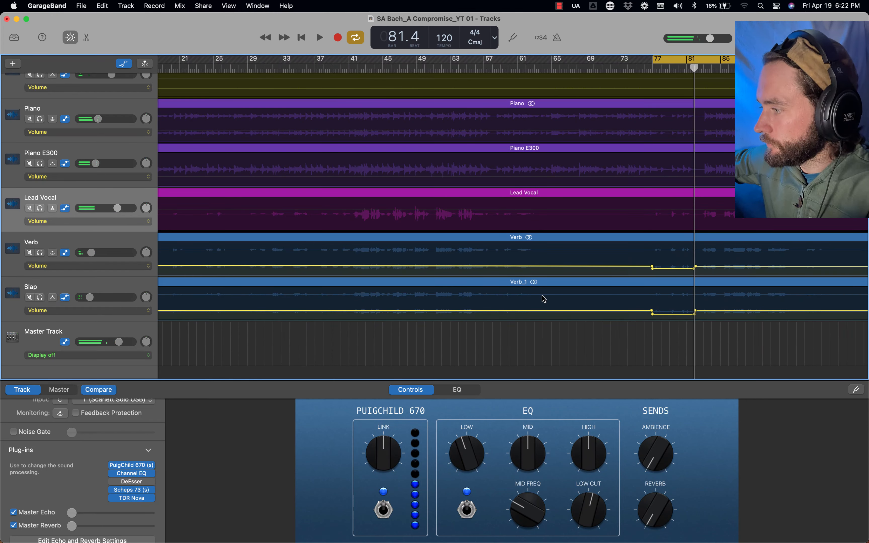
Extend the start of the cycle region back to about bar 75 and play through the automated section past bar 84
{"action": "scroll", "coordinate": [542, 298], "scroll_direction": "right", "scroll_amount": 2}
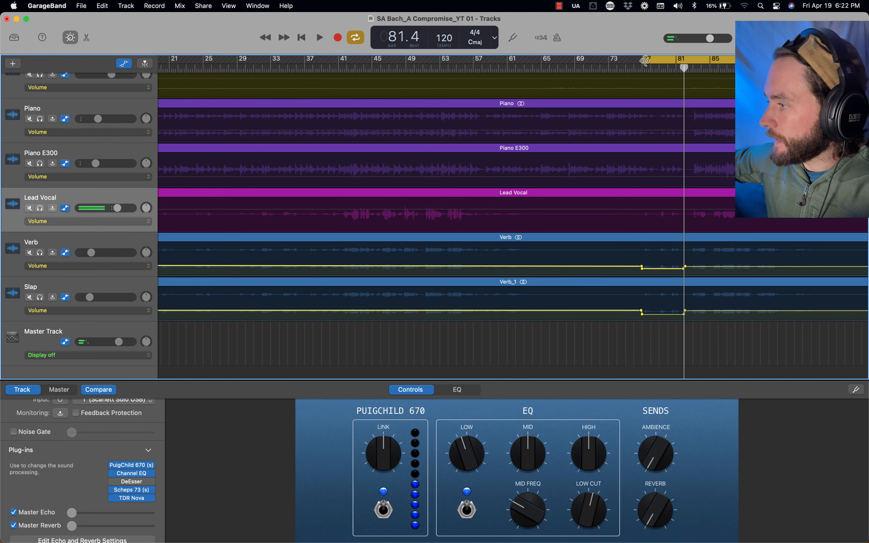
{"action": "left_click_drag", "start_coordinate": [645, 61], "coordinate": [628, 62]}
{"action": "key", "text": "space"}
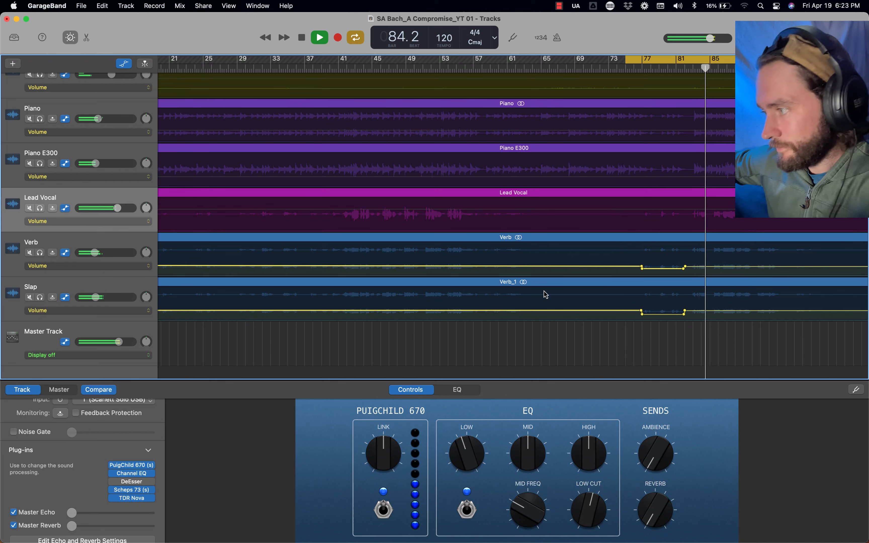
{"action": "key", "text": "space"}
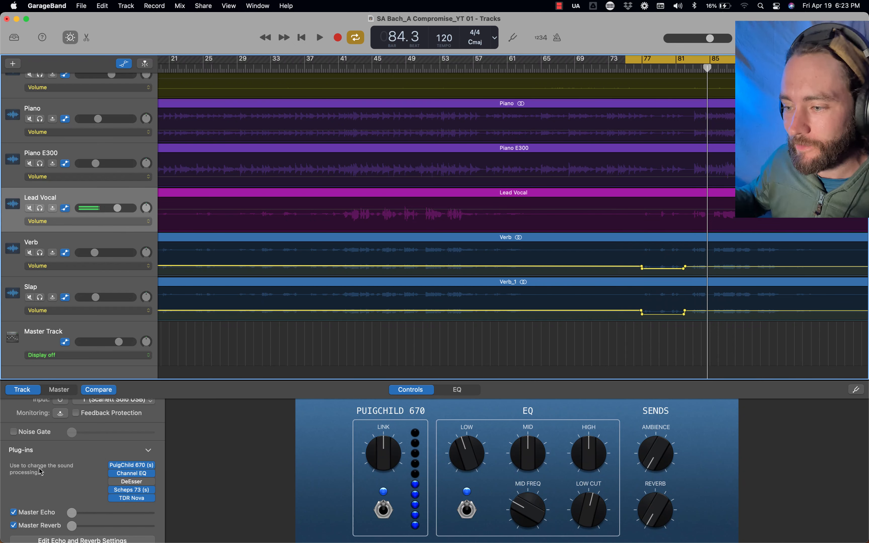
View the automation parameters available for Slap without changing the choice, and hide automation on all tracks
{"action": "scroll", "coordinate": [59, 517], "scroll_direction": "down", "scroll_amount": 1}
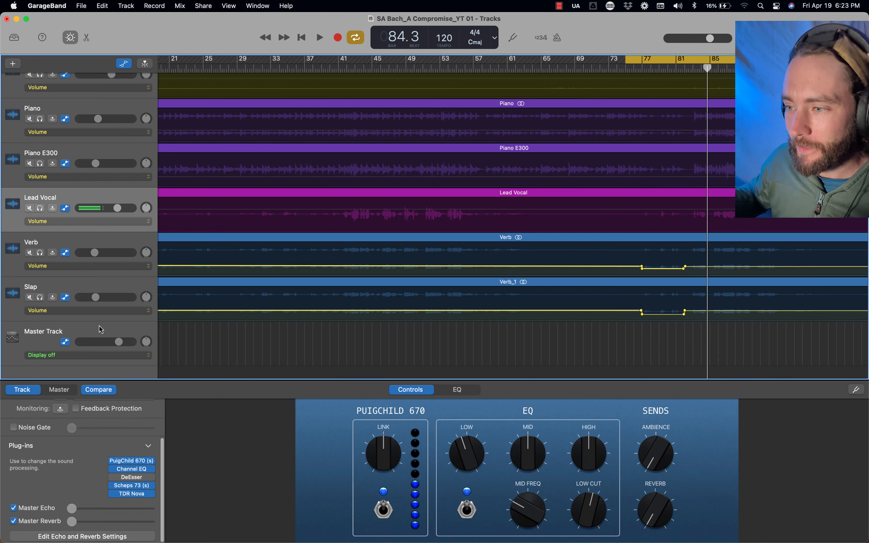
{"action": "left_click", "coordinate": [76, 311]}
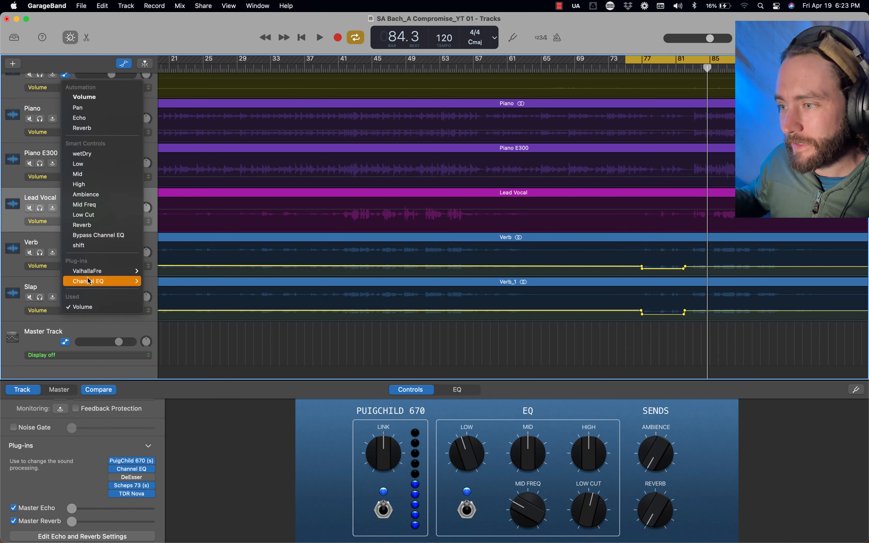
{"action": "left_click", "coordinate": [104, 325]}
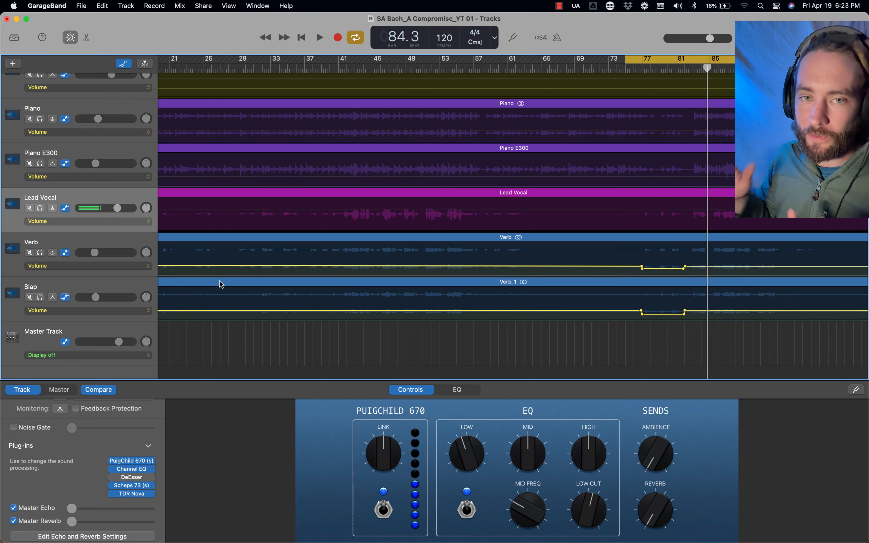
{"action": "key", "text": "a"}
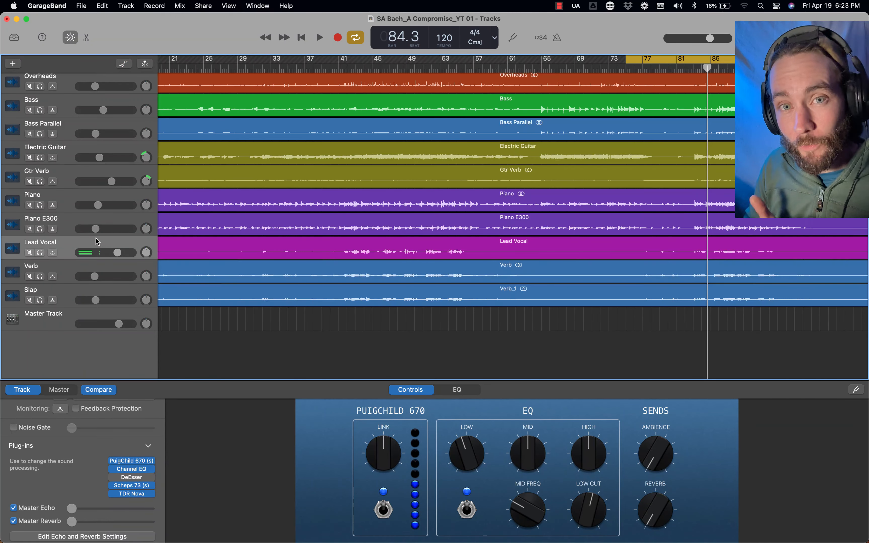